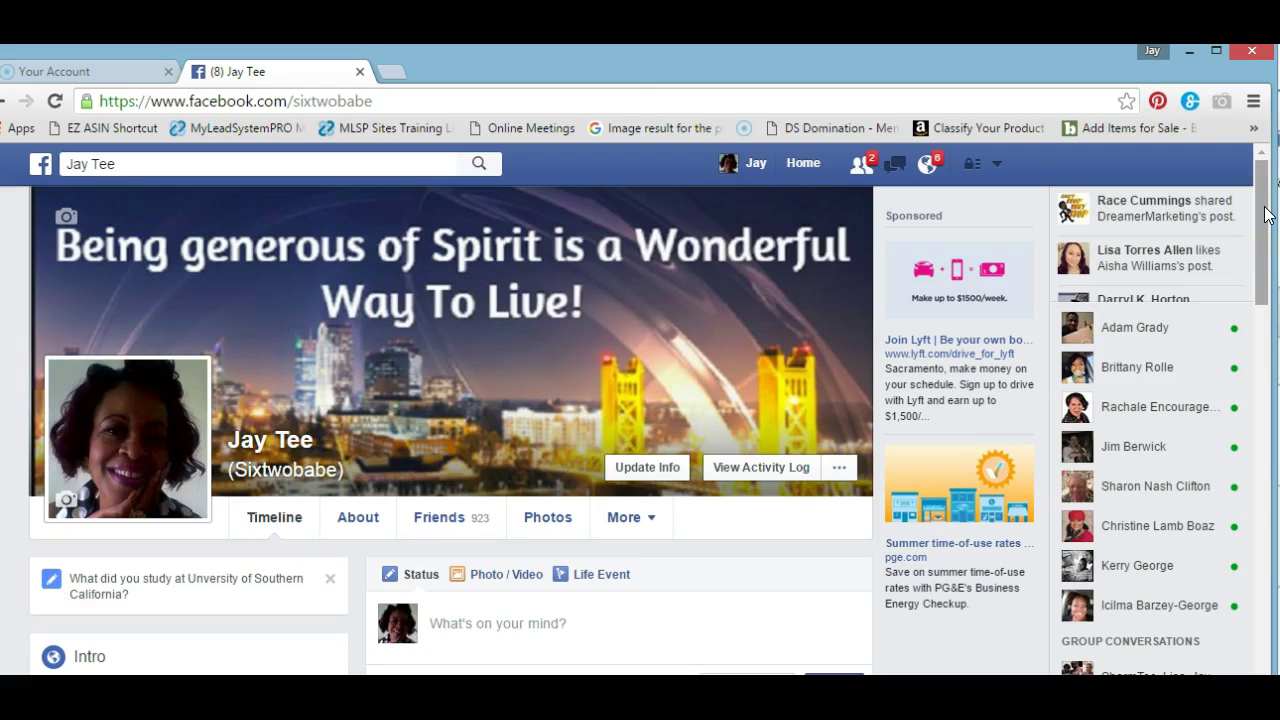
- From the home feed, open Events and list hosted events, showing the April 12 and 13 webinars
{"action": "left_click", "coordinate": [812, 175]}
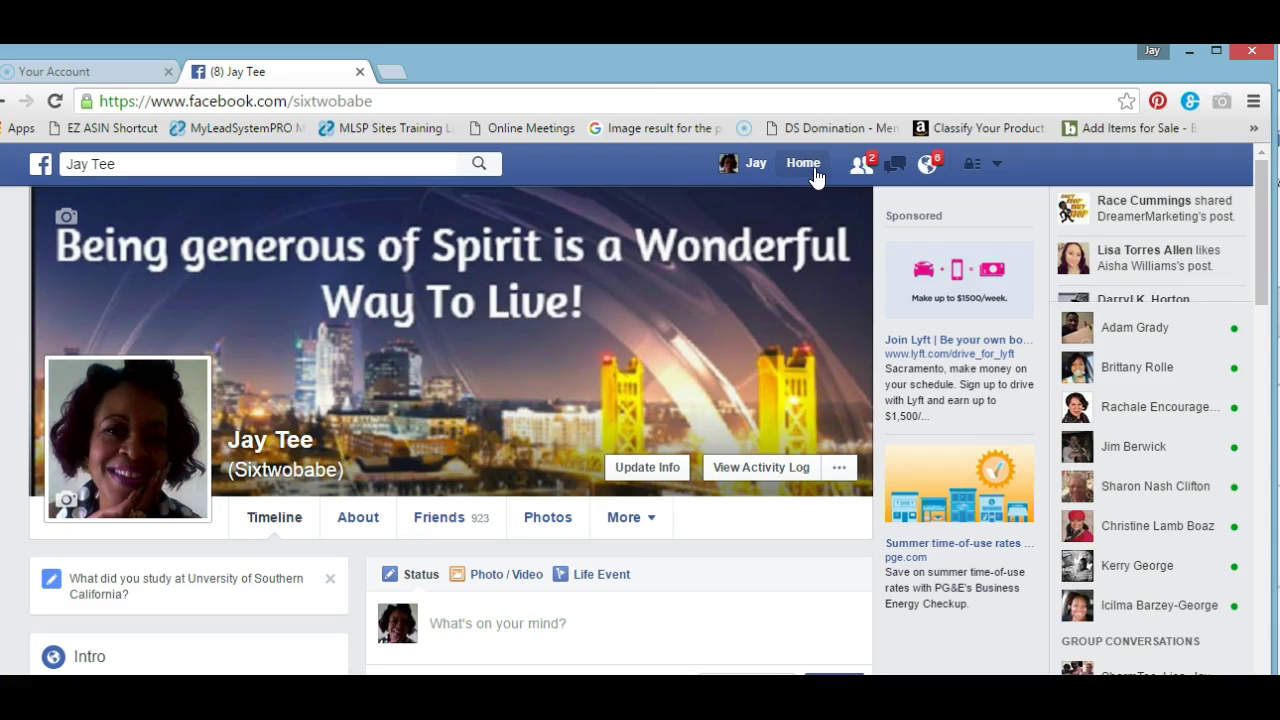
{"action": "left_click", "coordinate": [812, 175]}
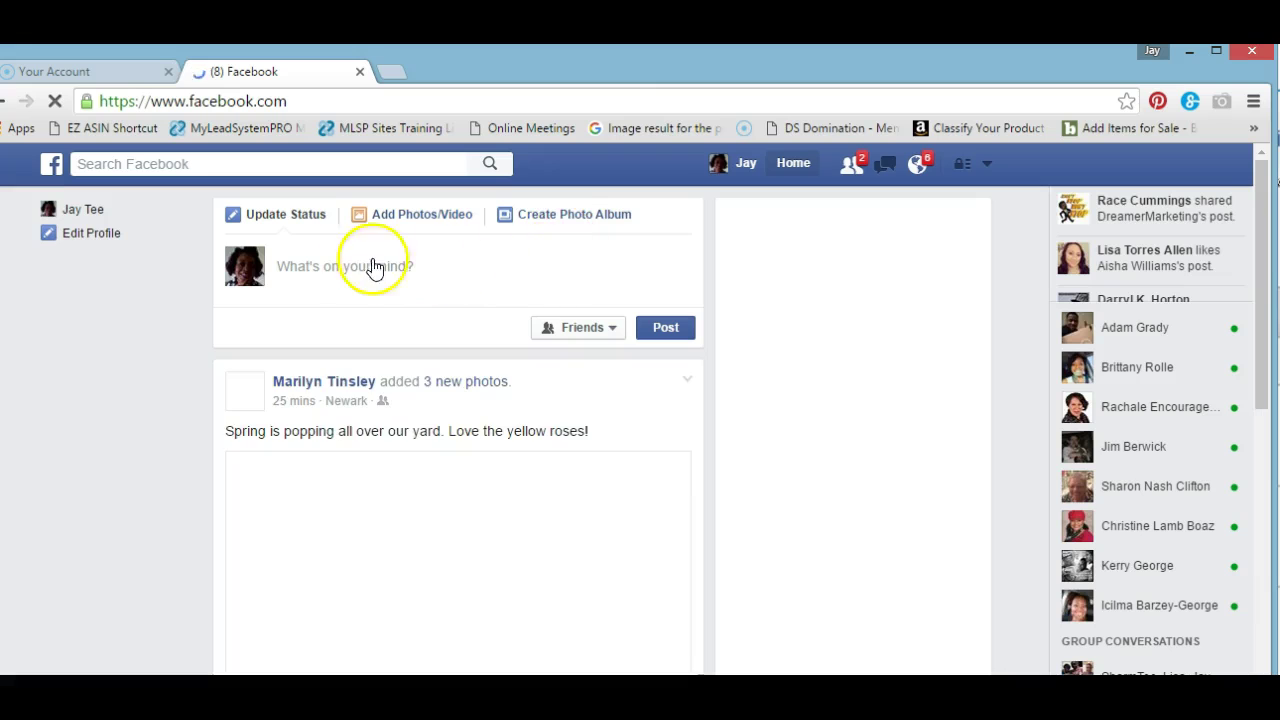
{"action": "left_click", "coordinate": [155, 354]}
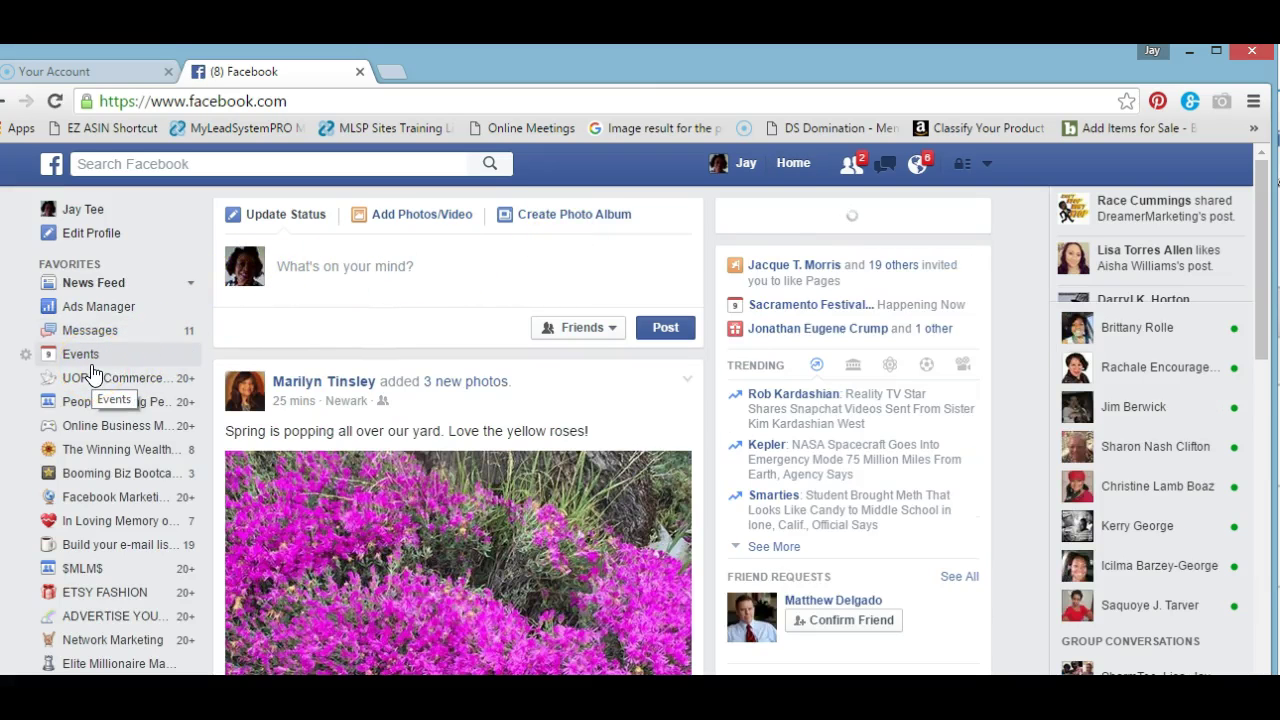
{"action": "left_click", "coordinate": [88, 358]}
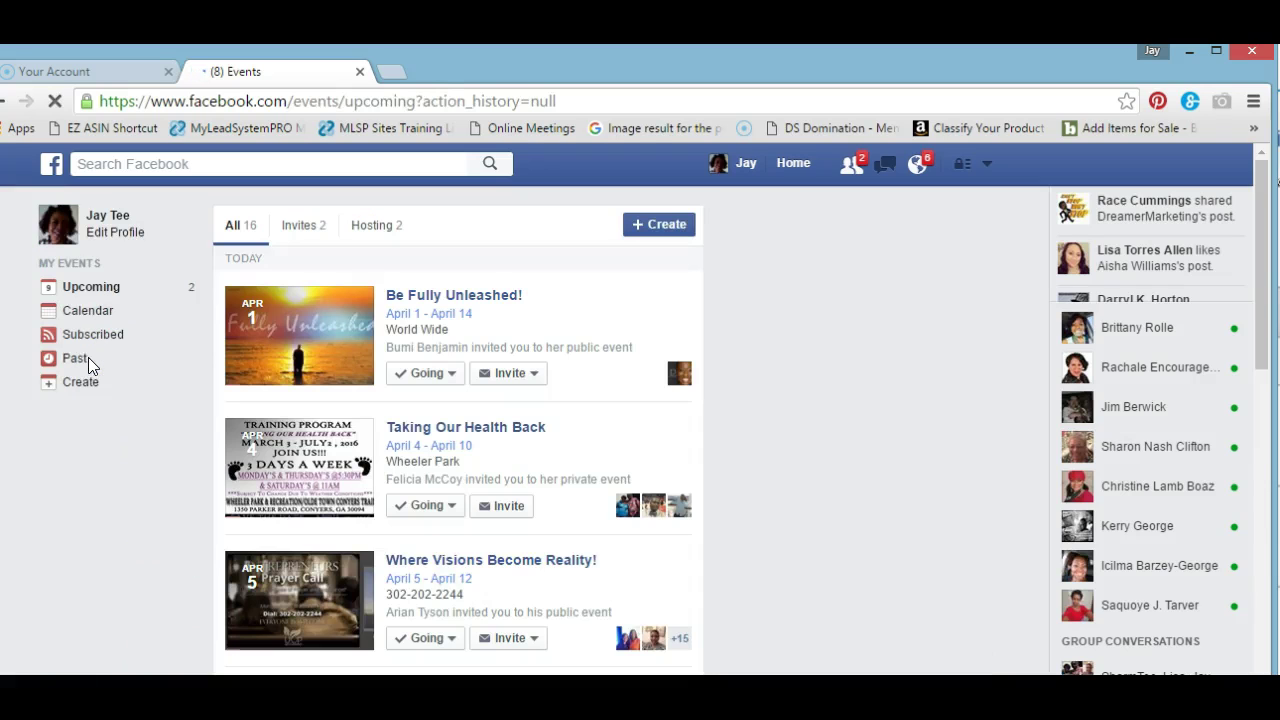
{"action": "left_click", "coordinate": [362, 233]}
{"action": "left_click", "coordinate": [380, 243]}
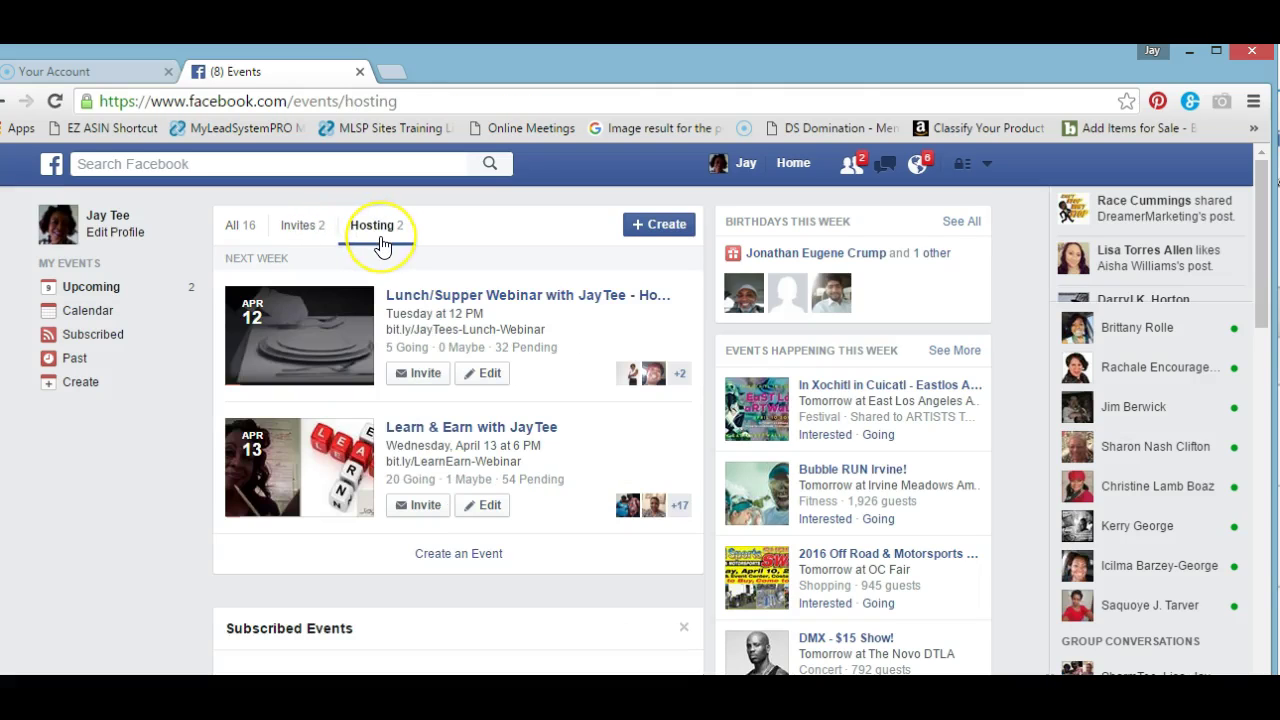
- Switch to the U Matter Nonprofit Corporation page and open its Upcoming Events list
{"action": "left_click", "coordinate": [986, 166]}
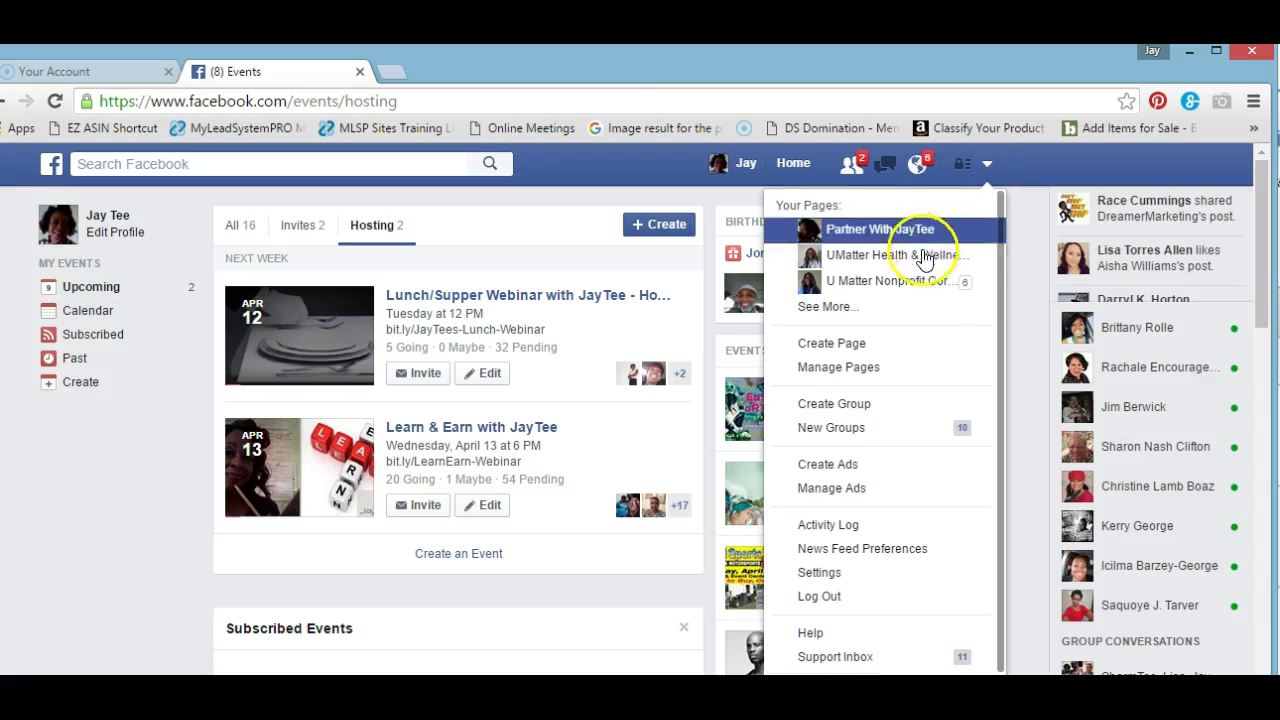
{"action": "left_click", "coordinate": [913, 285]}
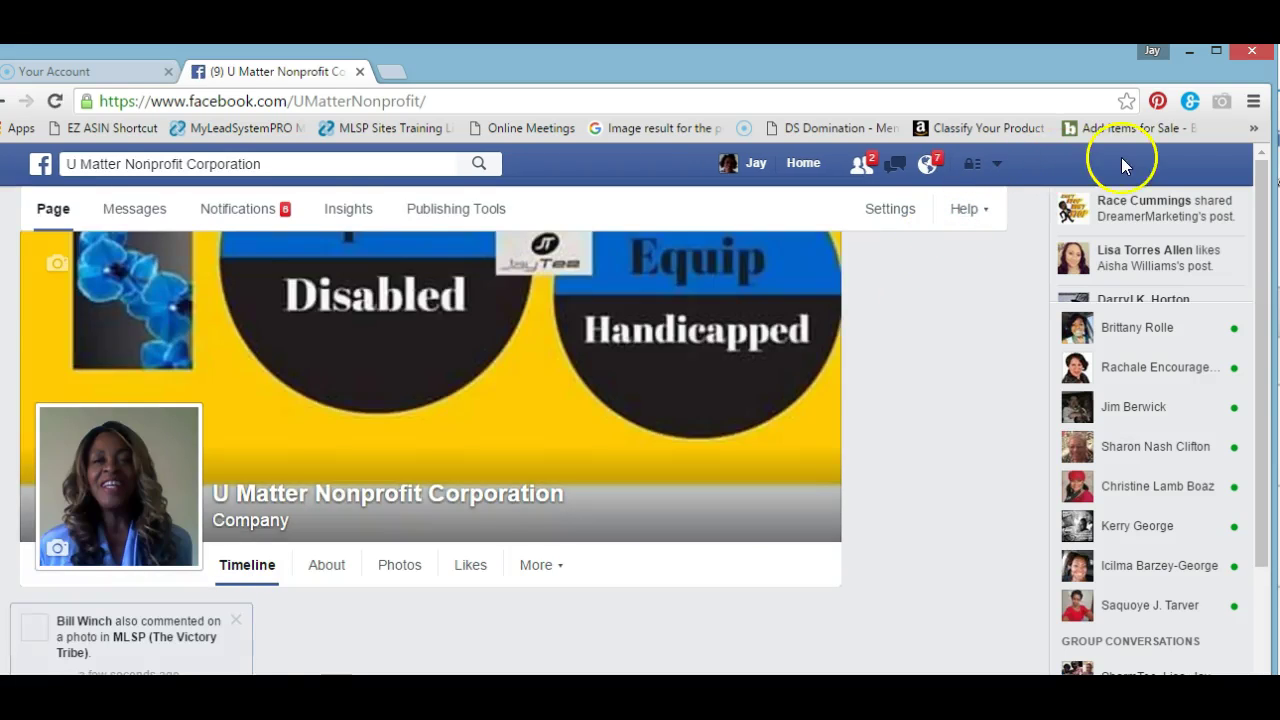
{"action": "left_click_drag", "start_coordinate": [1262, 177], "coordinate": [1275, 485]}
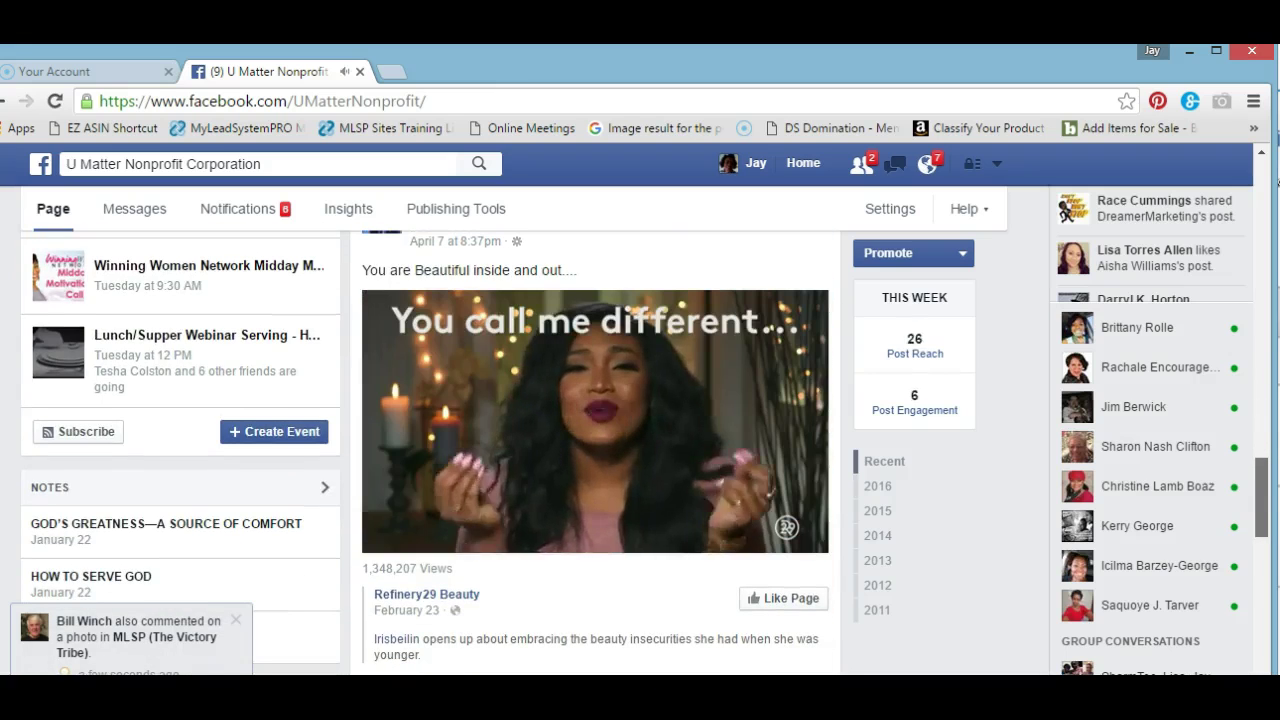
{"action": "scroll", "coordinate": [632, 472], "scroll_direction": "up", "scroll_amount": 3}
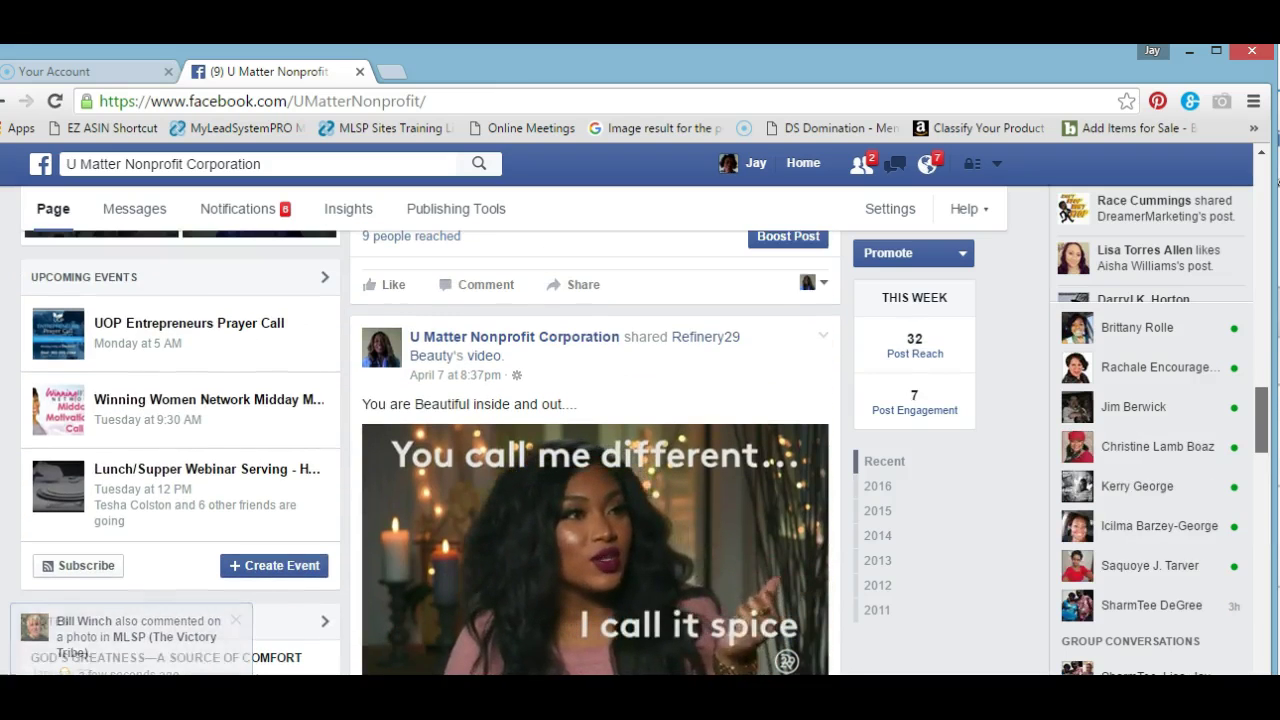
{"action": "left_click", "coordinate": [323, 296]}
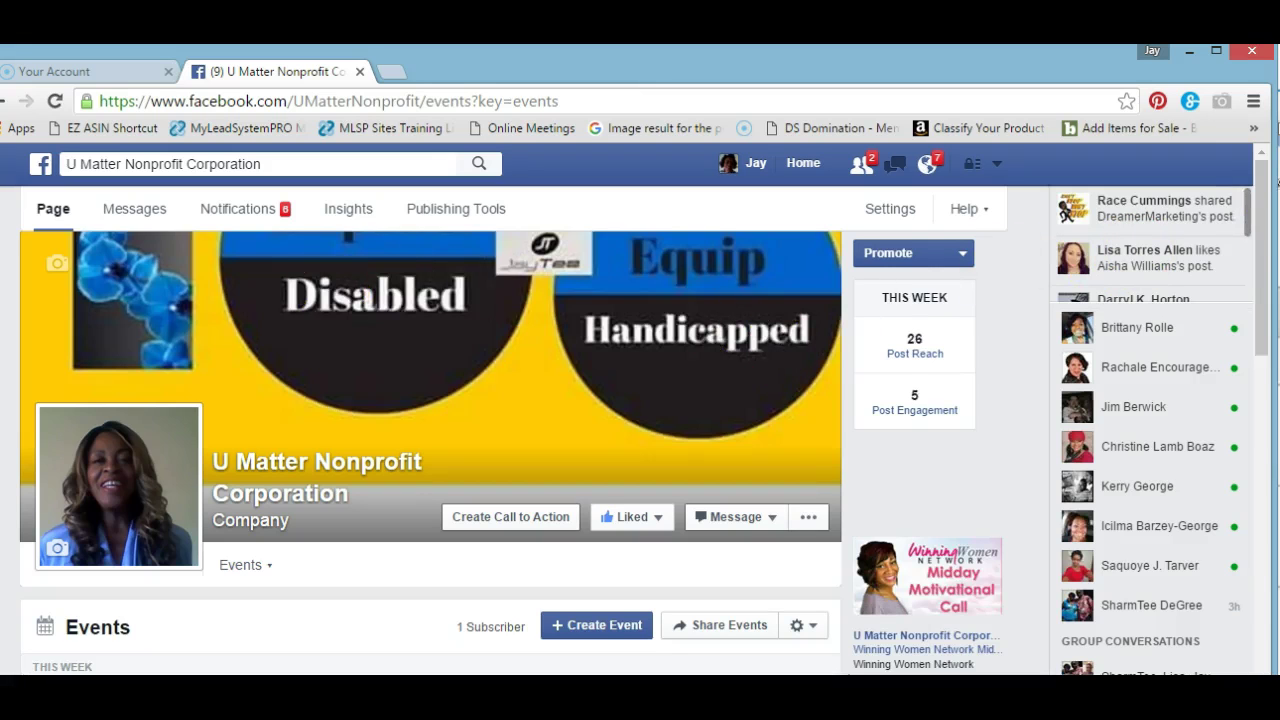
- Open the 'Lunch/Supper Webinar Serving - How To Become A Pinterest Superstar' event from the page's list
{"action": "left_click_drag", "start_coordinate": [1263, 192], "coordinate": [1278, 342]}
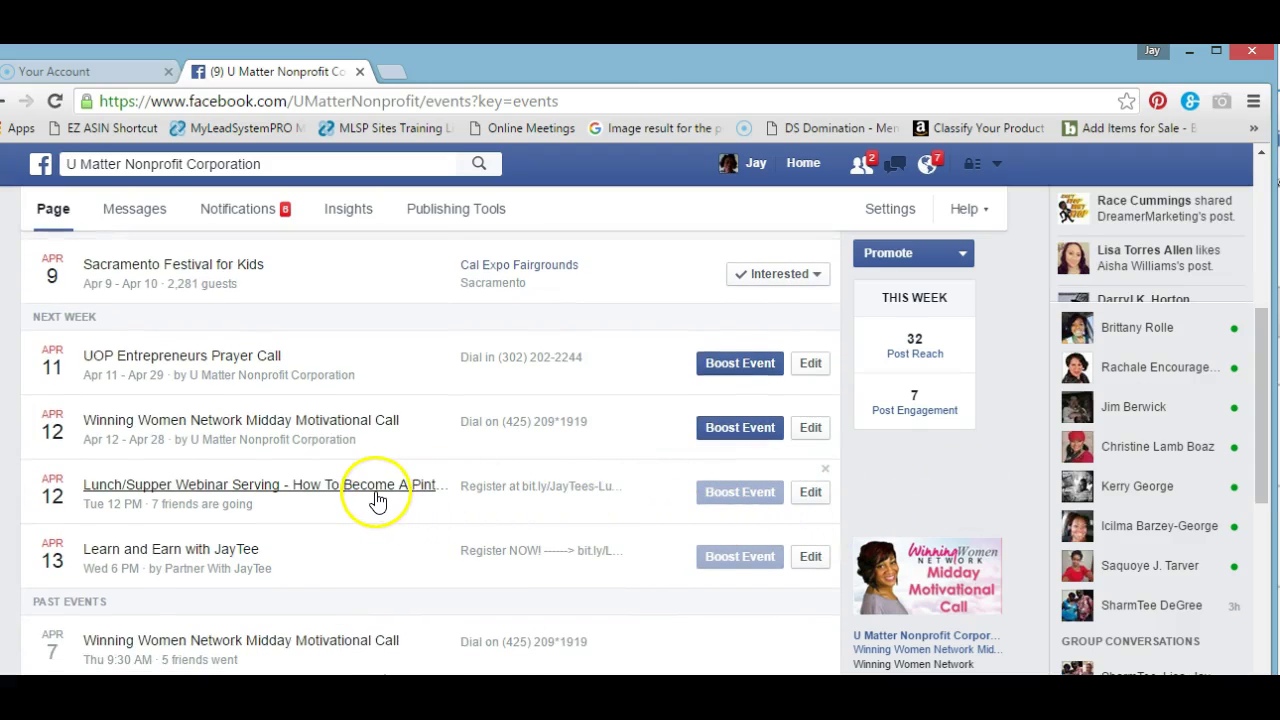
{"action": "mouse_move", "coordinate": [380, 499]}
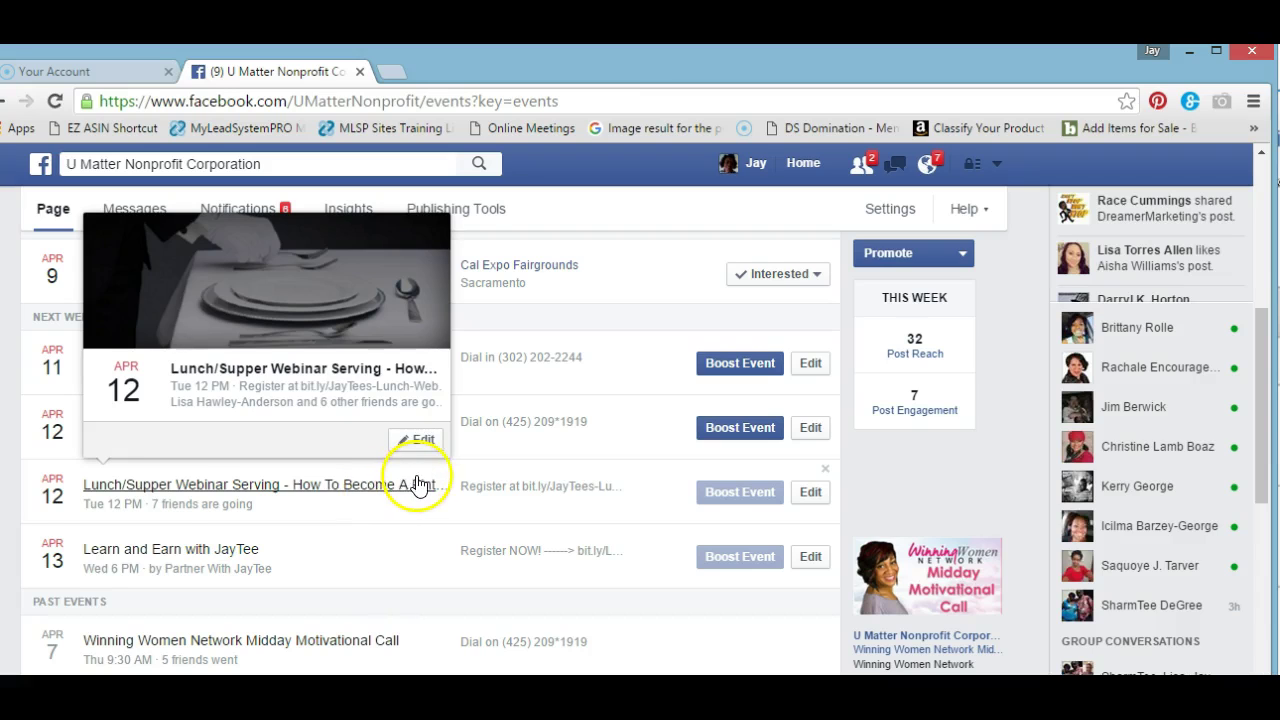
{"action": "left_click", "coordinate": [421, 487]}
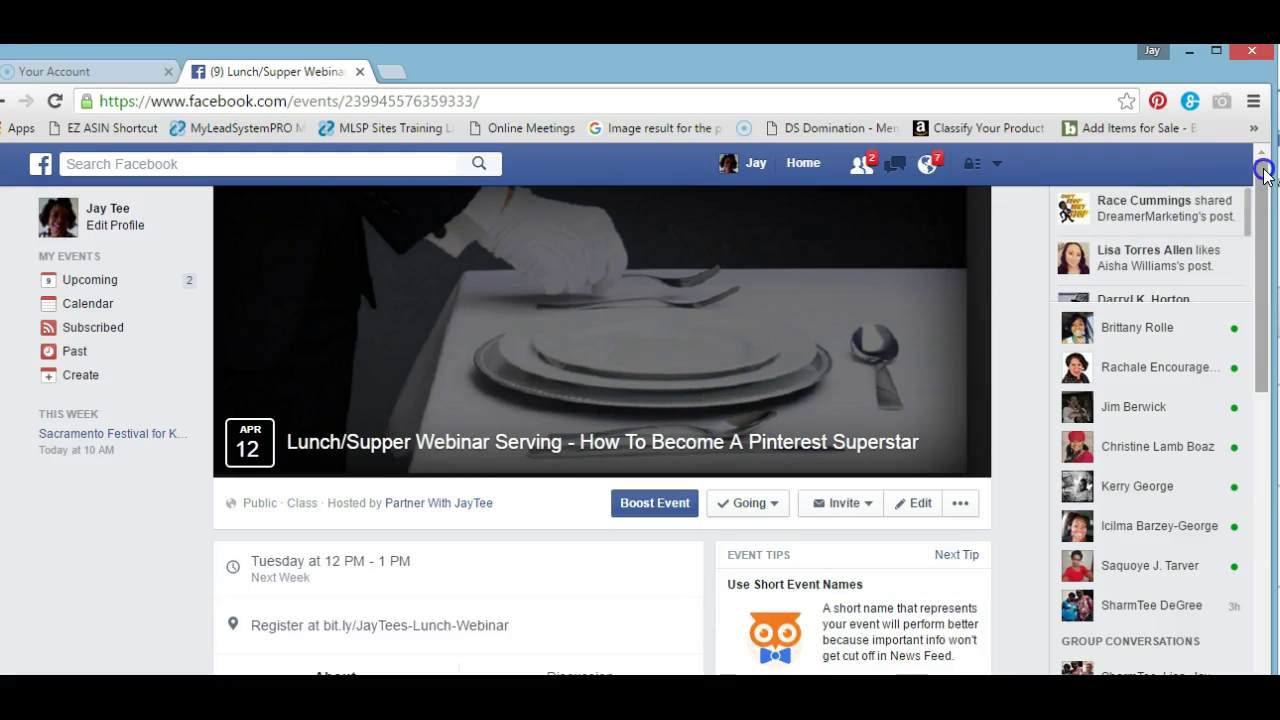
{"action": "left_click_drag", "start_coordinate": [1265, 176], "coordinate": [1273, 213]}
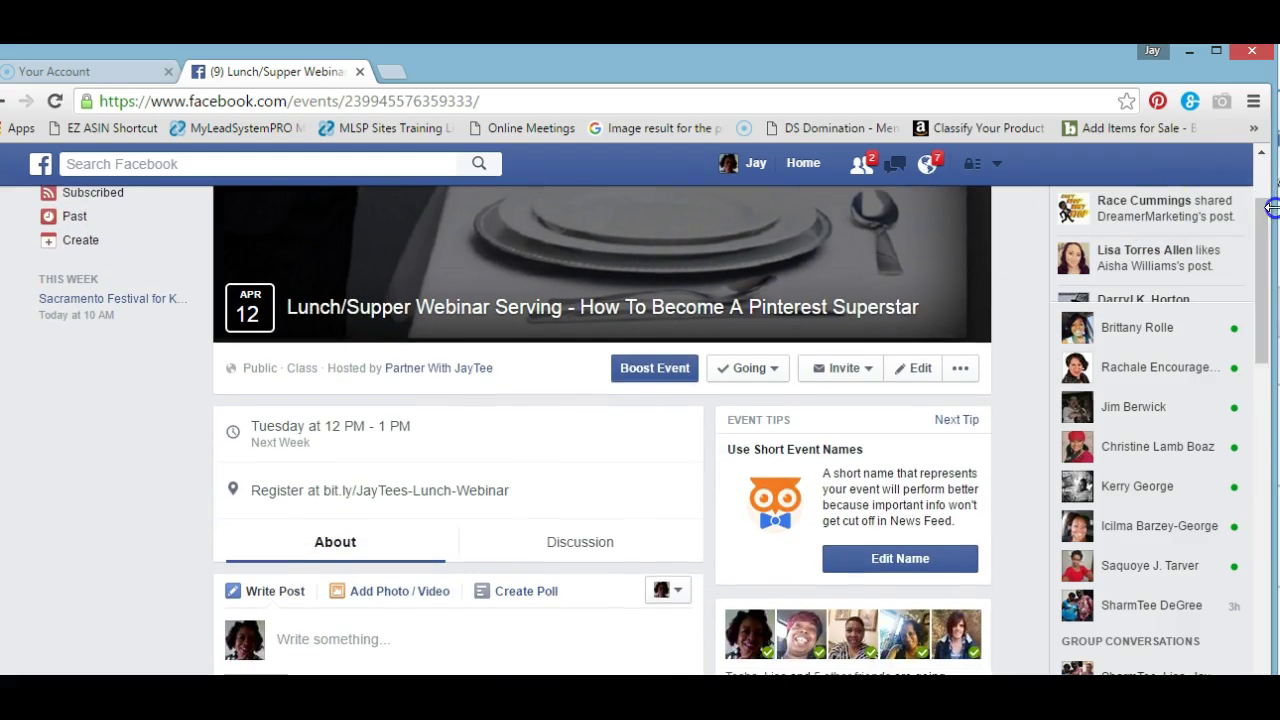
- Start sharing the webinar event into a group and search groups for 'Ne'
{"action": "left_click", "coordinate": [870, 372]}
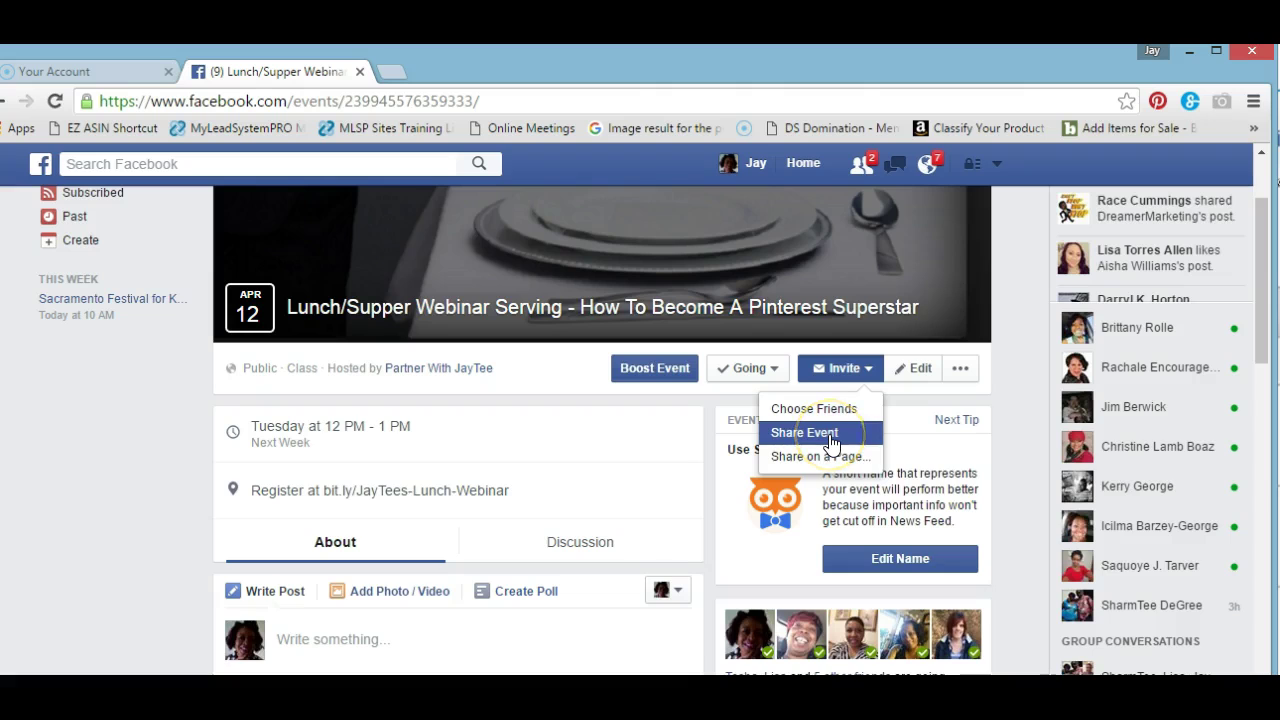
{"action": "left_click", "coordinate": [831, 437]}
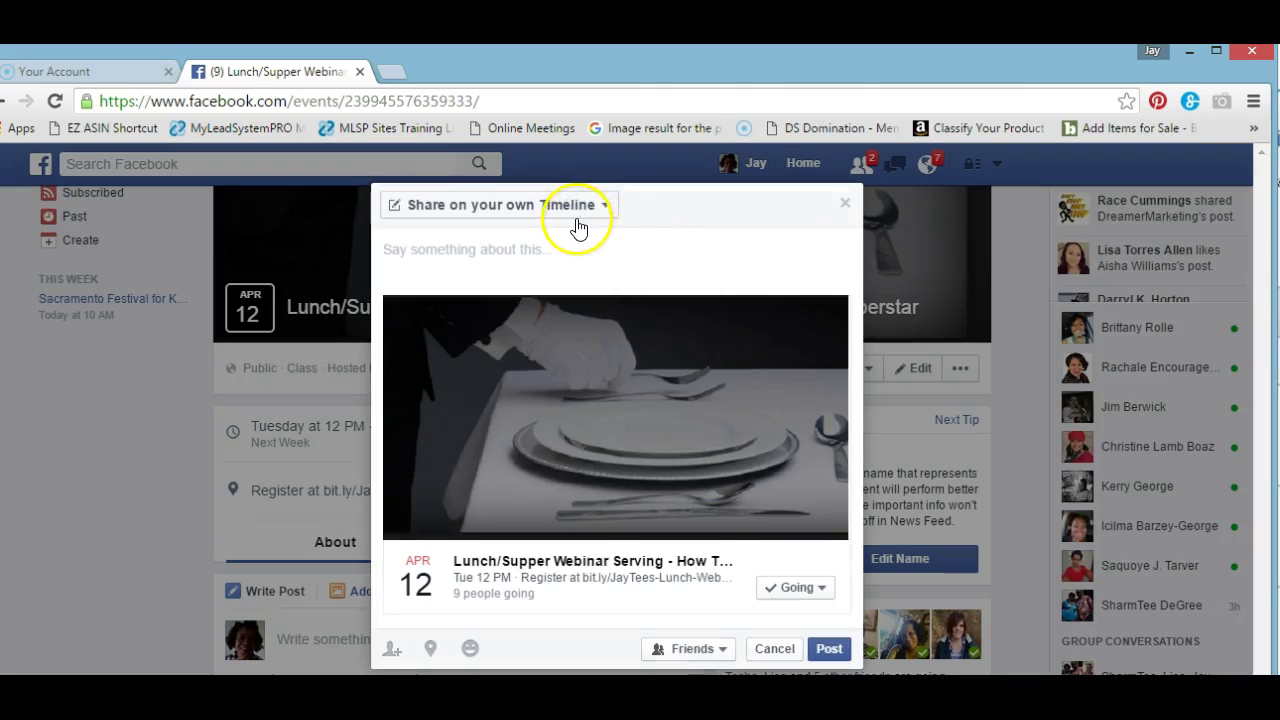
{"action": "left_click", "coordinate": [607, 210]}
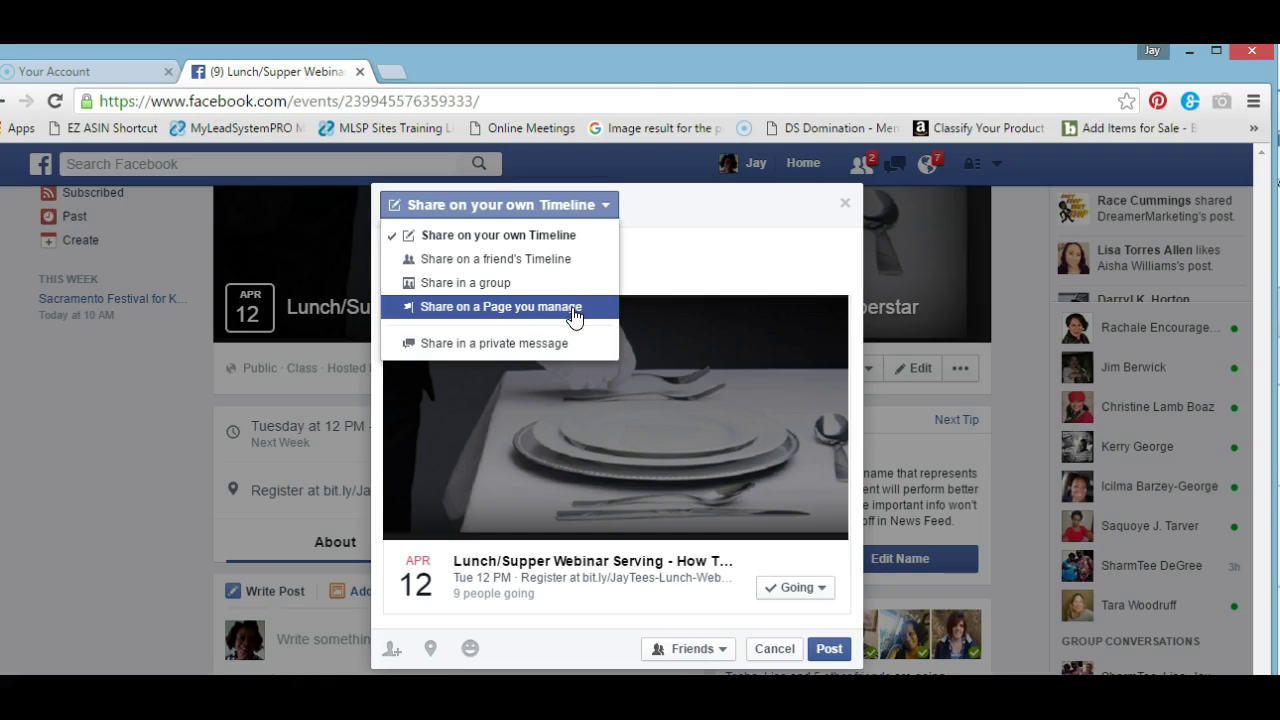
{"action": "left_click", "coordinate": [517, 286]}
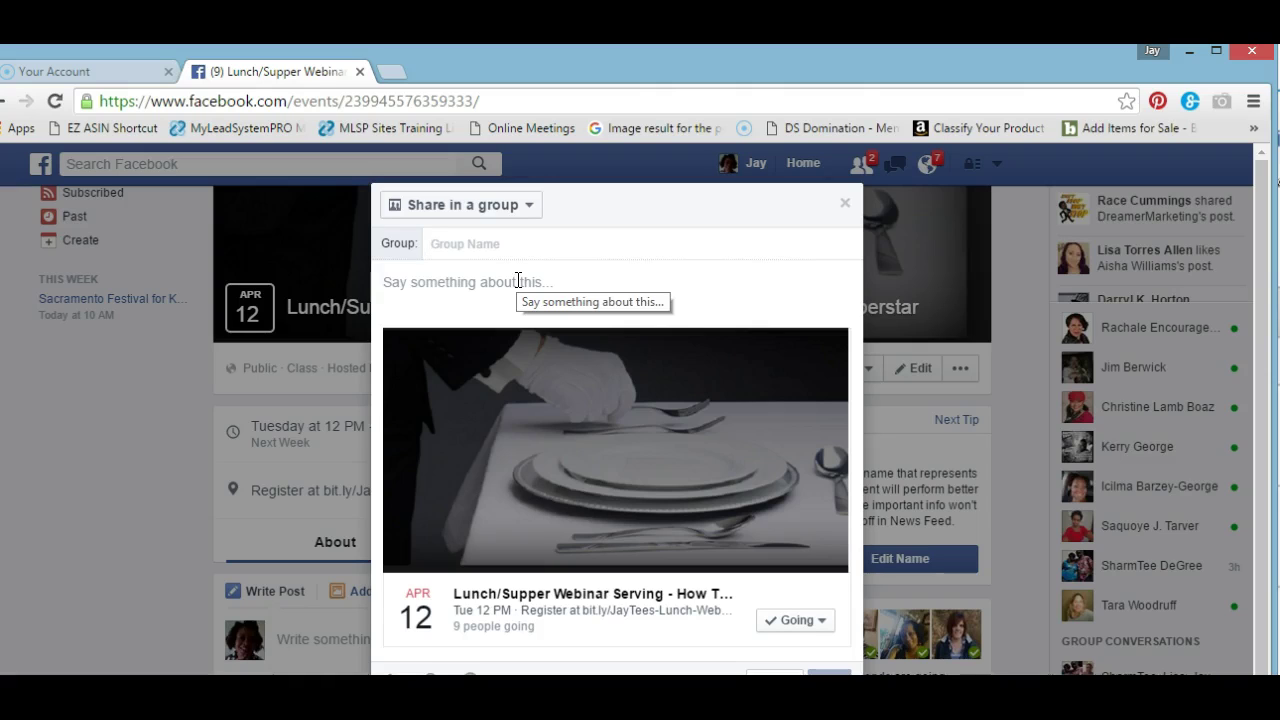
{"action": "type", "text": "N"}
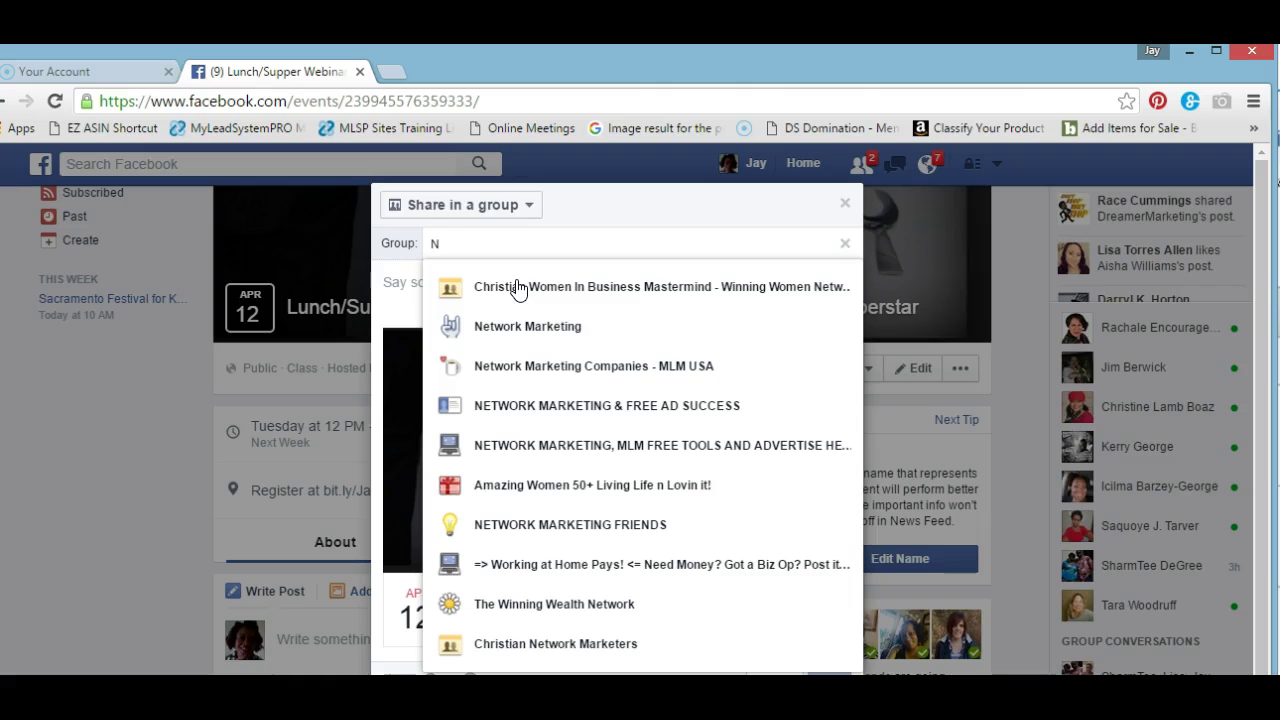
{"action": "type", "text": "e"}
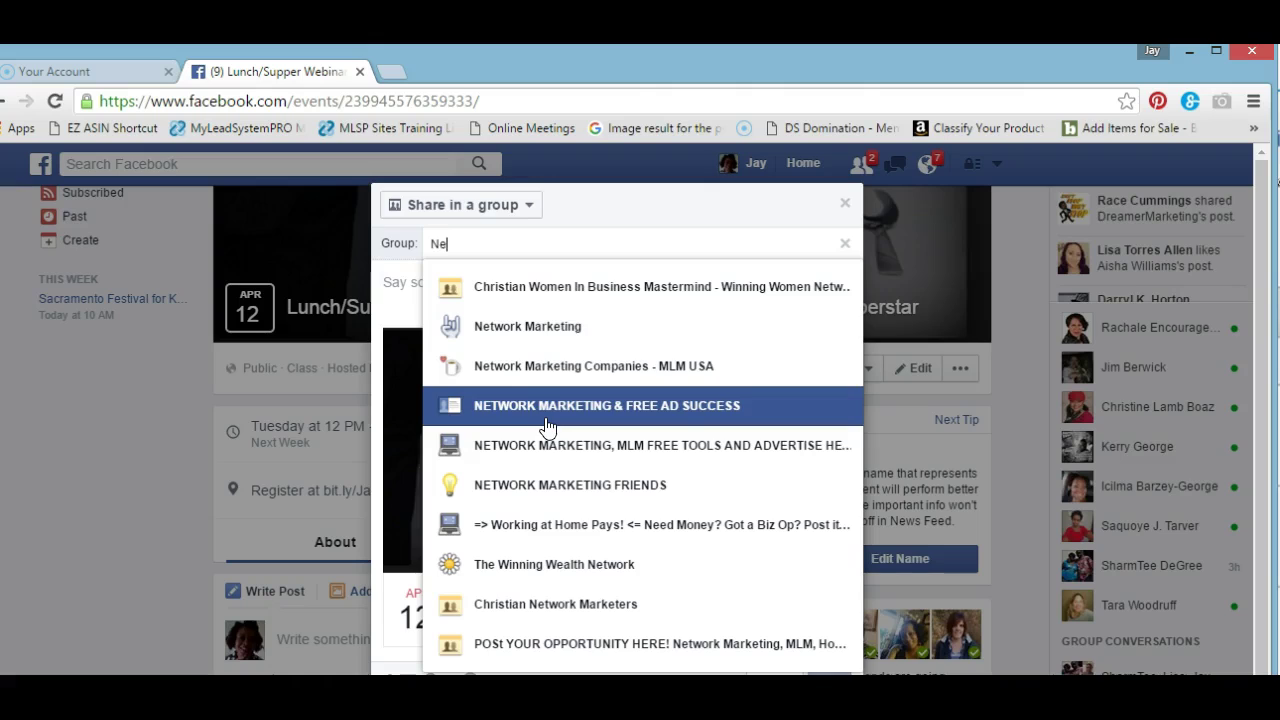
- Select the Network Marketing group and paste the promotional message into the post
{"action": "left_click", "coordinate": [540, 338]}
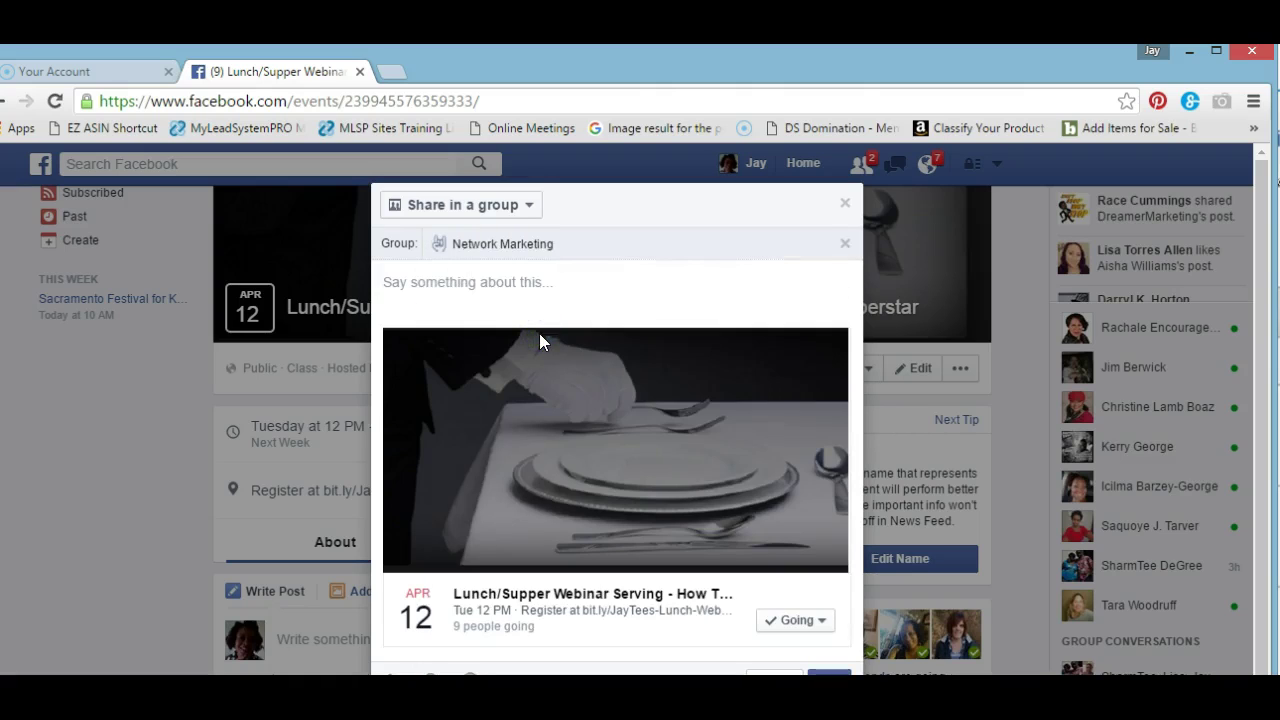
{"action": "left_click", "coordinate": [532, 277]}
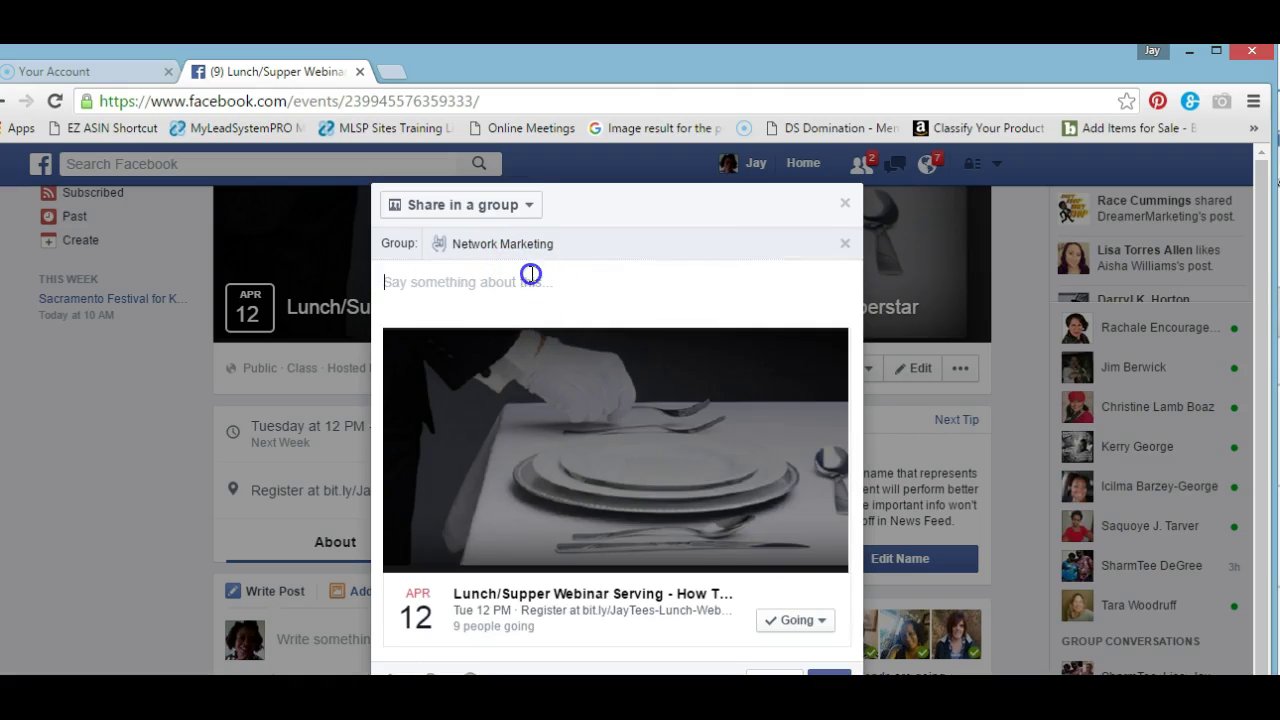
{"action": "type", "text": "You Bring Food for Your Body-- I'll Bring Food for Your Brain! Click to Register Now!"}
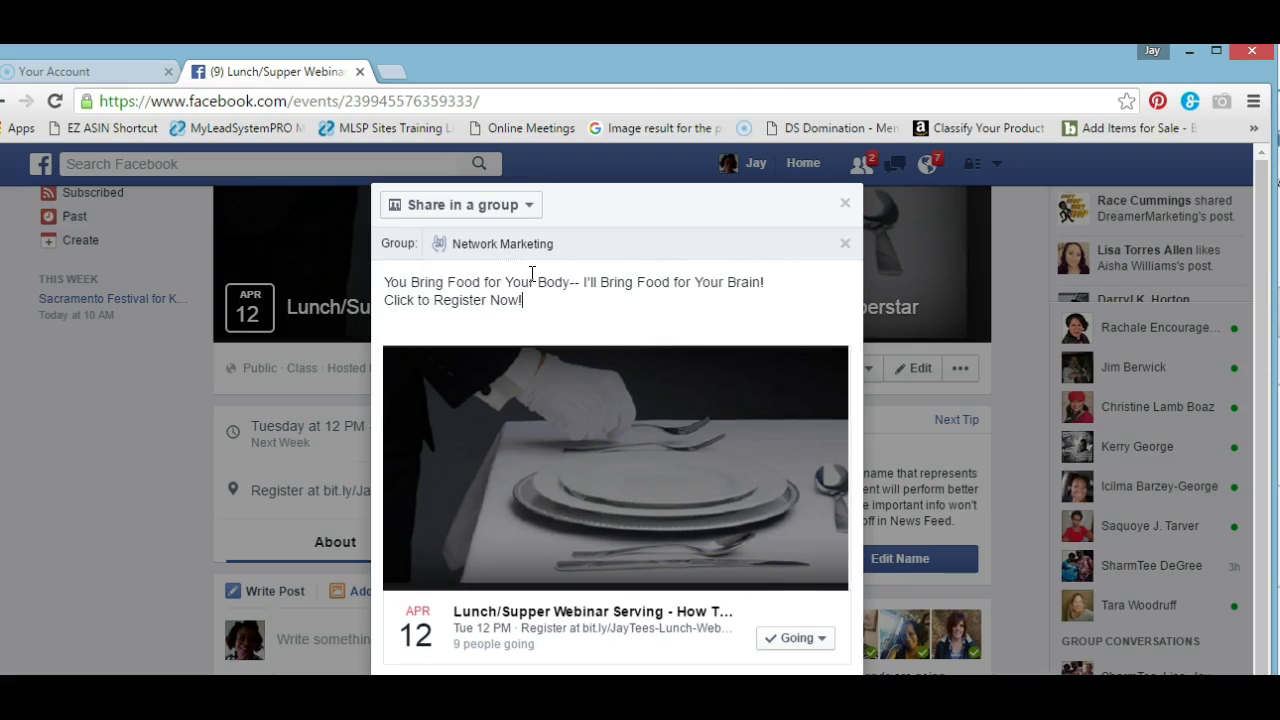
- Change the double dash after 'Body' into a hyphen, then undo that edit
{"action": "left_click", "coordinate": [572, 282]}
{"action": "key", "text": "BackSpace"}
{"action": "left_click", "coordinate": [546, 303]}
{"action": "key", "text": "ctrl+z"}
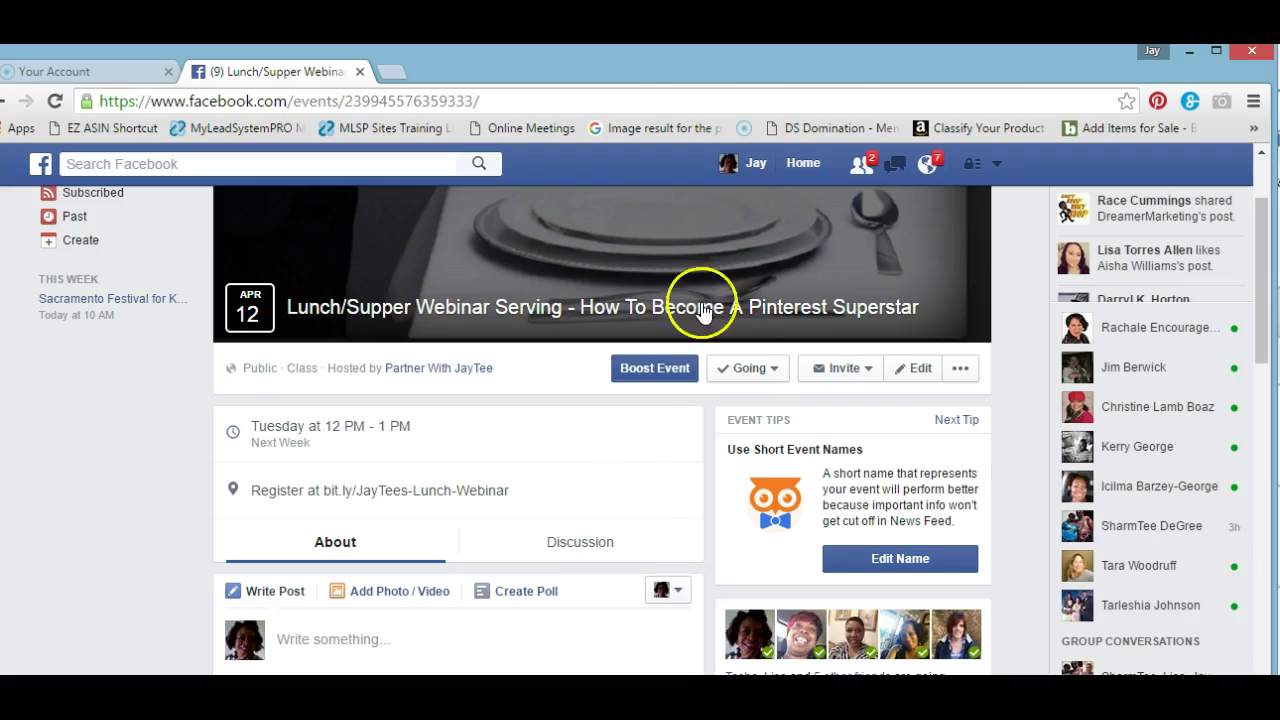
{"action": "left_click", "coordinate": [997, 166]}
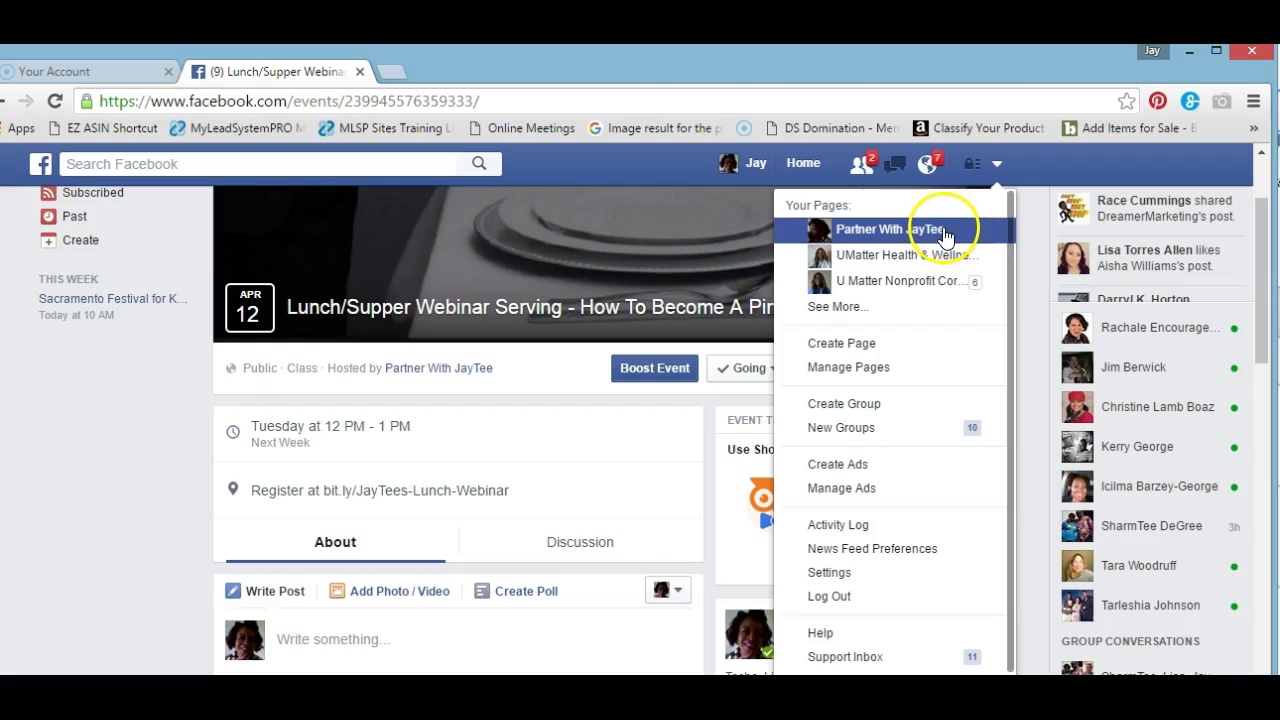
{"action": "left_click", "coordinate": [938, 238]}
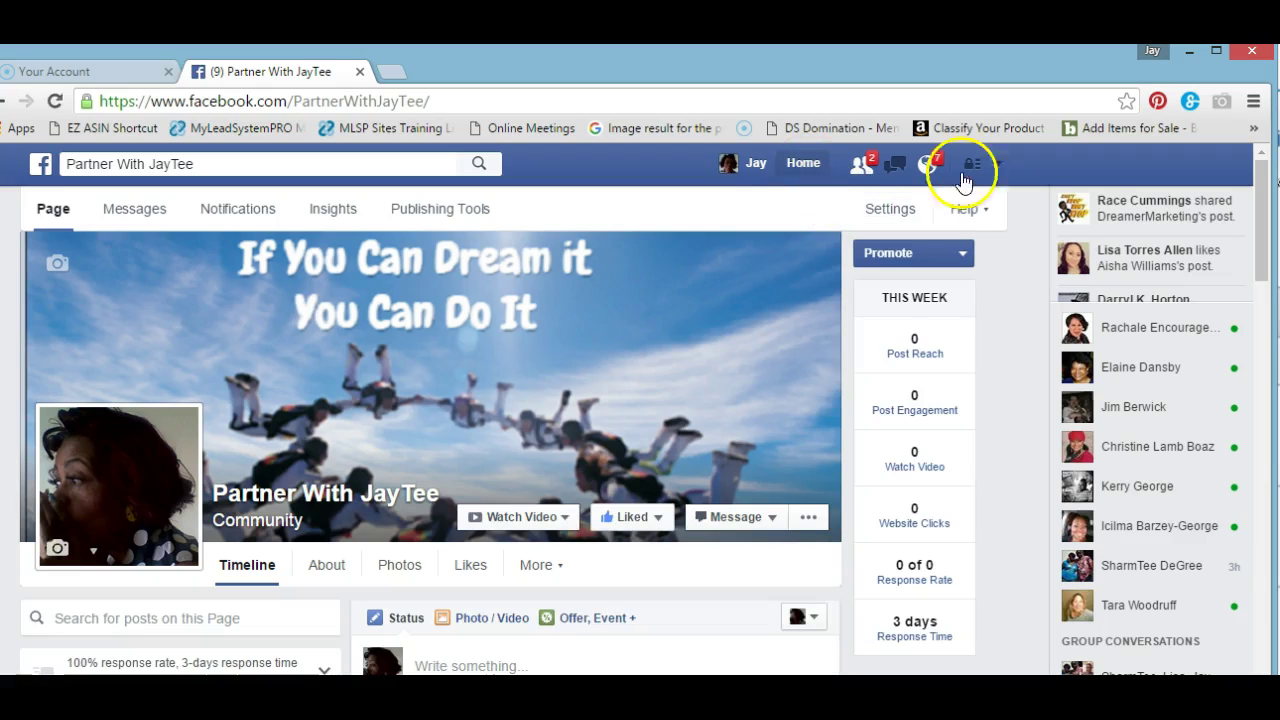
{"action": "left_click_drag", "start_coordinate": [1262, 170], "coordinate": [1263, 405]}
{"action": "left_click_drag", "start_coordinate": [1261, 438], "coordinate": [1258, 486]}
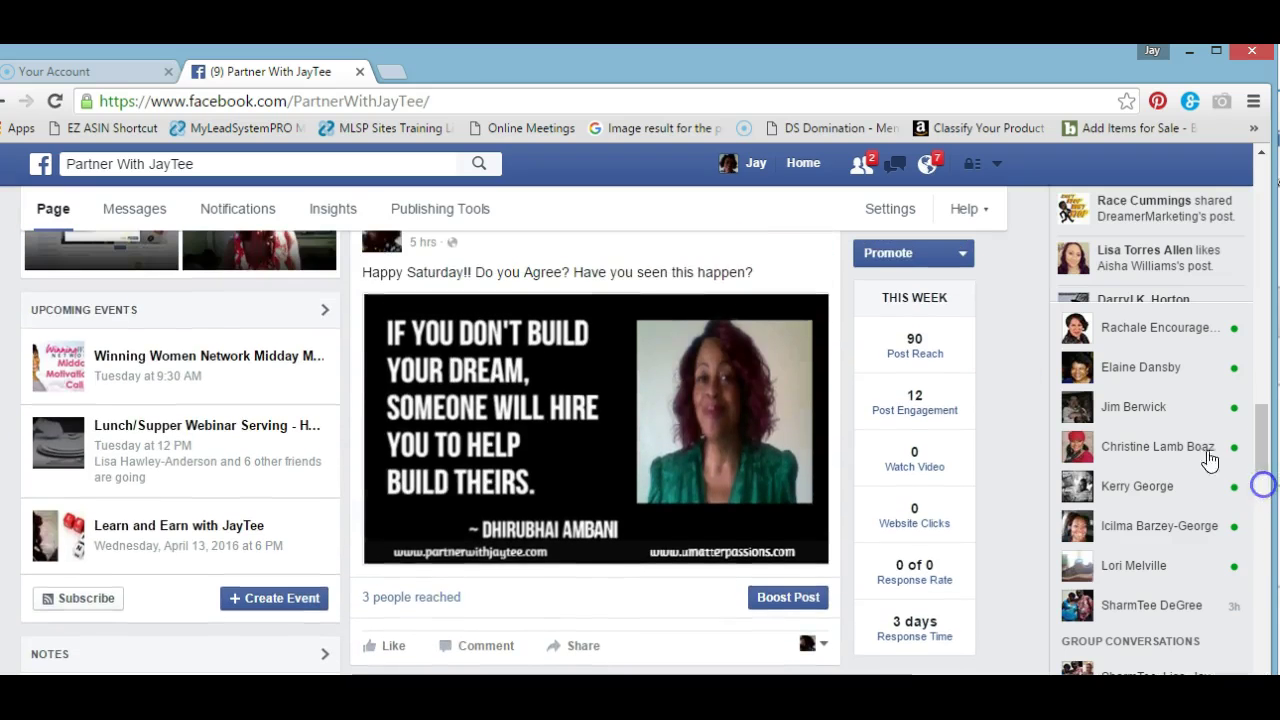
{"action": "left_click", "coordinate": [298, 430]}
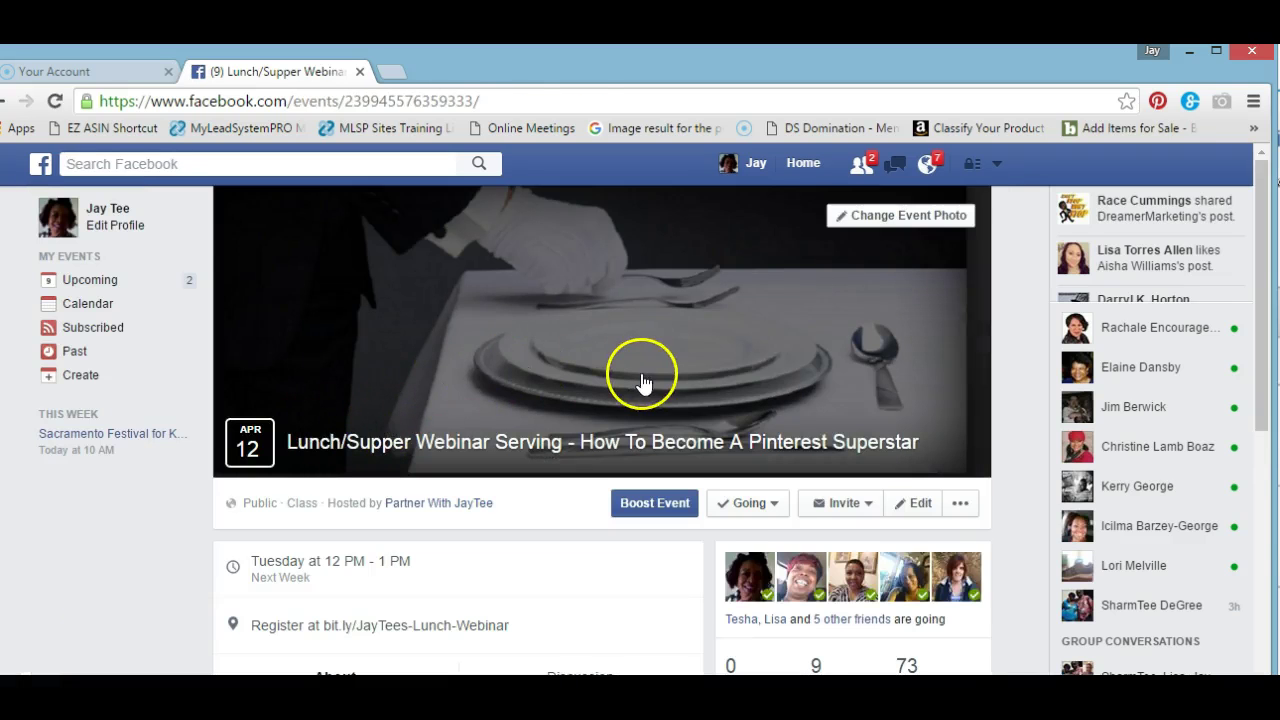
- Start sharing the event into a group and search groups for 'N'
{"action": "left_click", "coordinate": [862, 507]}
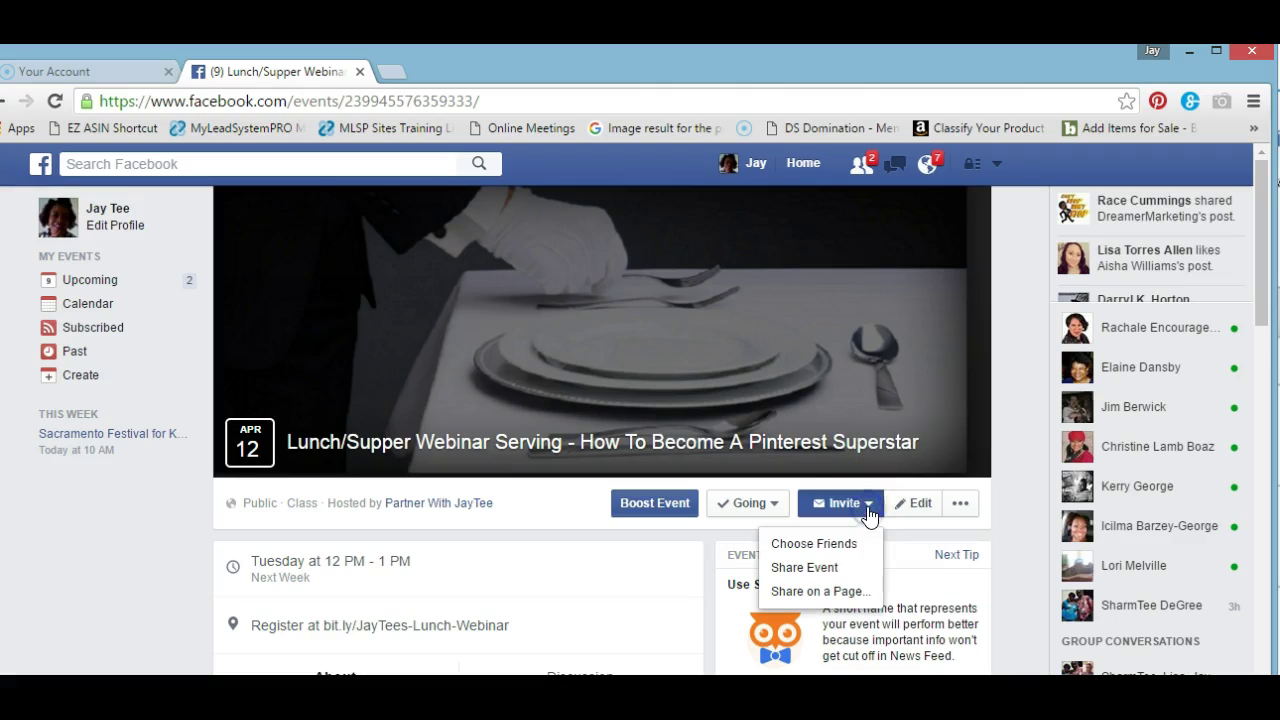
{"action": "left_click", "coordinate": [830, 578]}
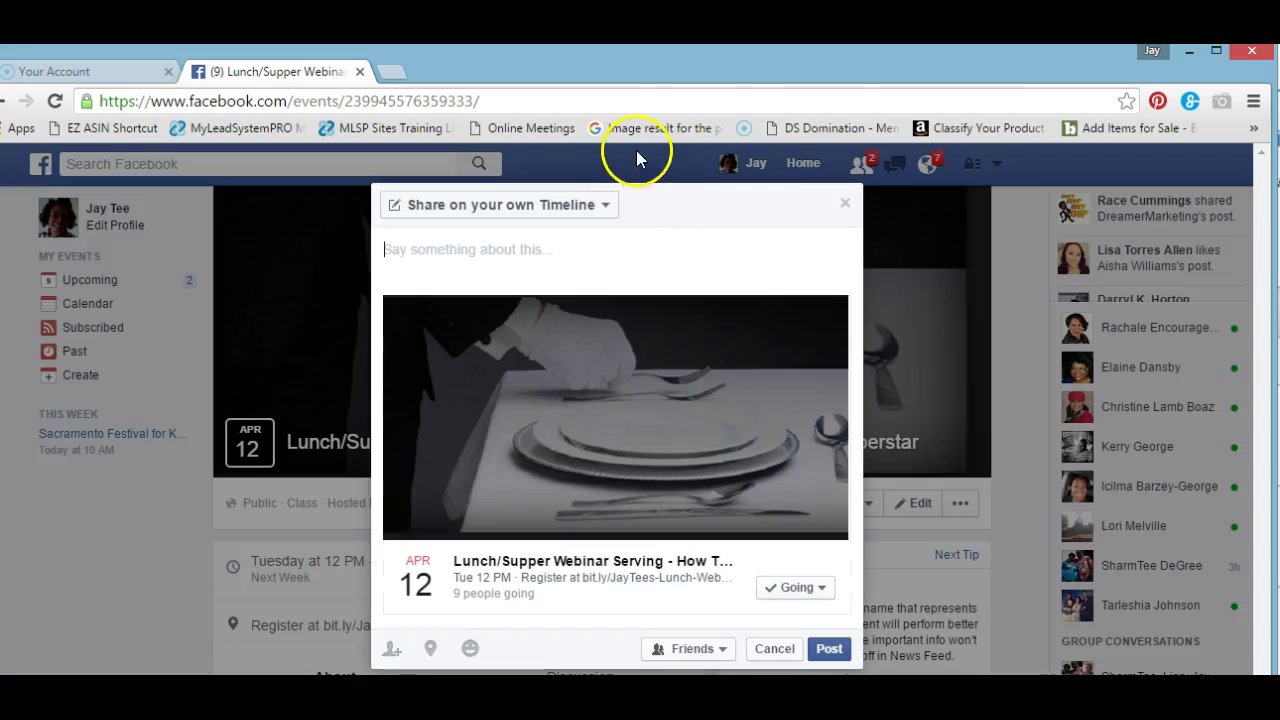
{"action": "left_click", "coordinate": [606, 206]}
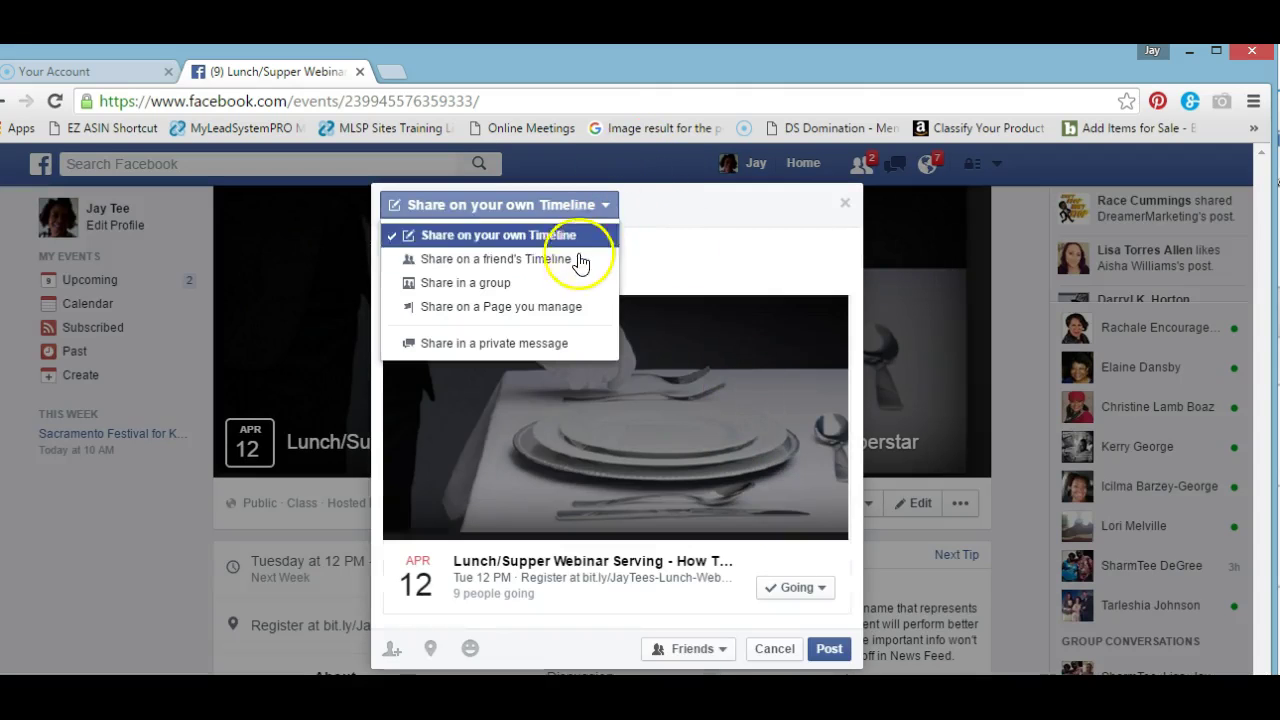
{"action": "left_click", "coordinate": [560, 283]}
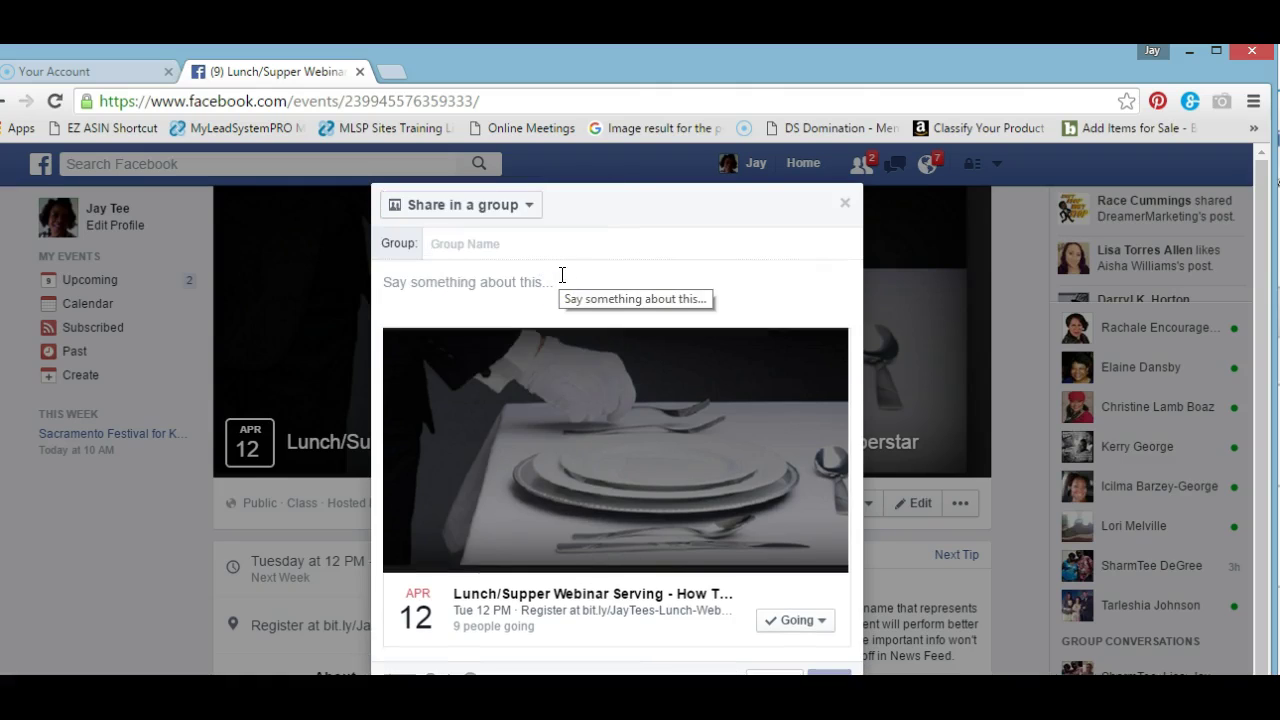
{"action": "type", "text": "N"}
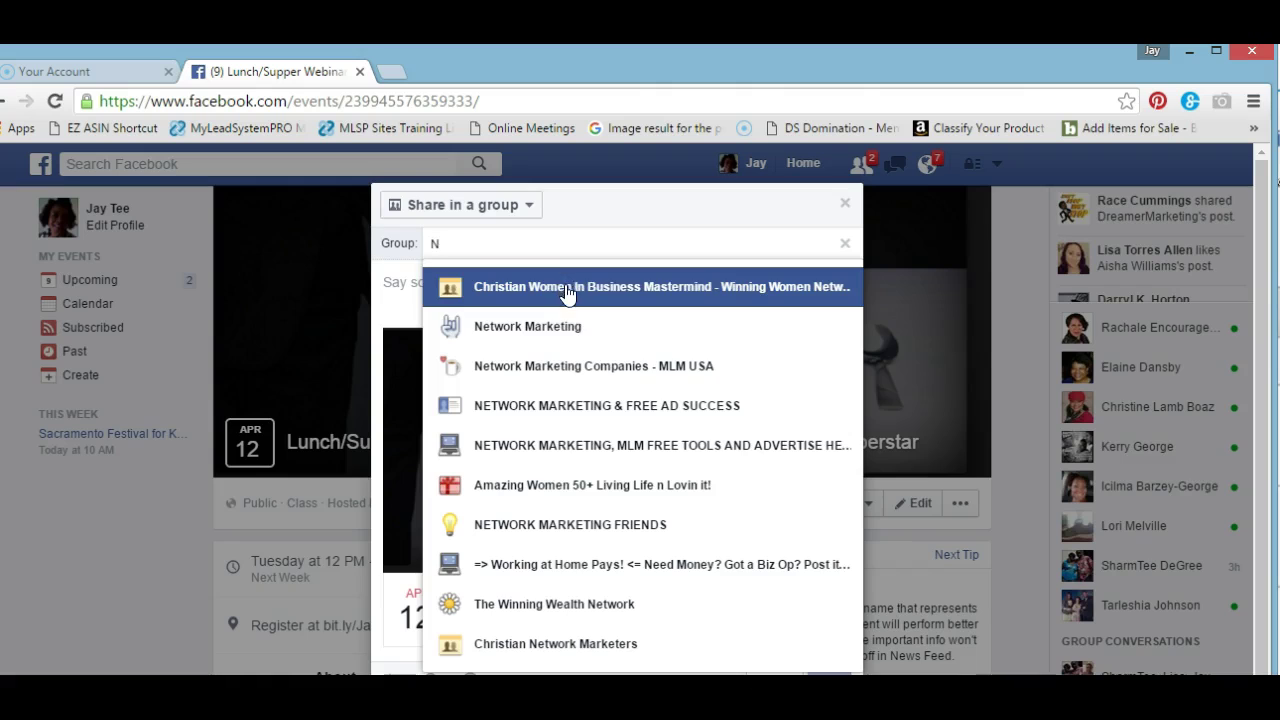
- Choose NETWORK MARKETING & FREE AD SUCCESS and paste the promotional message
{"action": "left_click", "coordinate": [556, 408]}
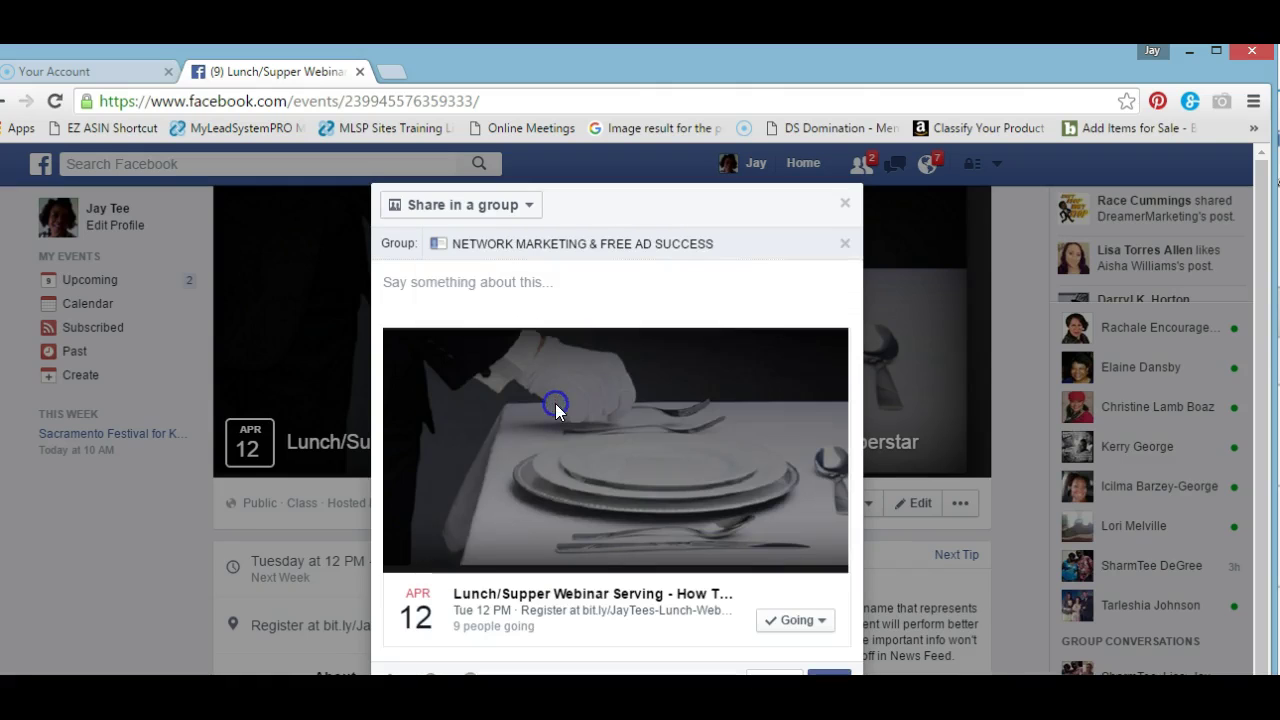
{"action": "left_click", "coordinate": [550, 287]}
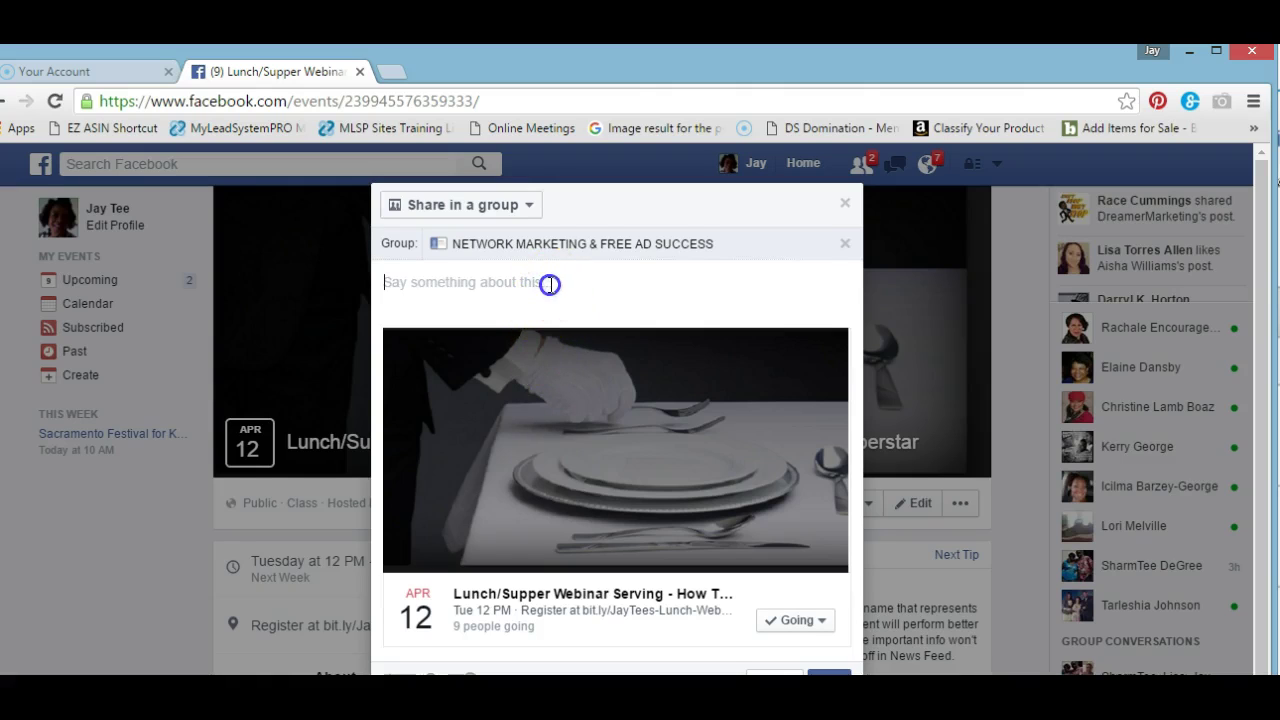
{"action": "type", "text": "You Bring Food for Your Body-- I'll Bring Food for Your Brain! Click to Register Now!"}
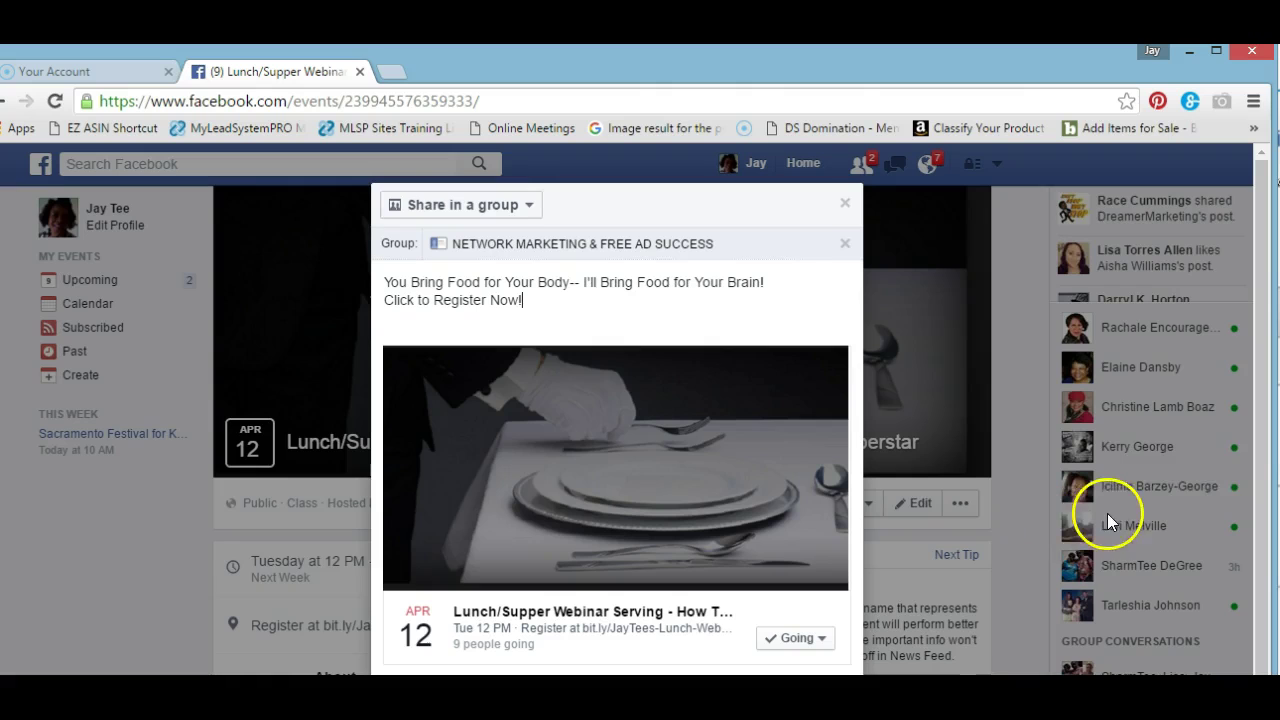
- Scroll the share dialog and post the event to NETWORK MARKETING & FREE AD SUCCESS
{"action": "left_click", "coordinate": [1262, 600]}
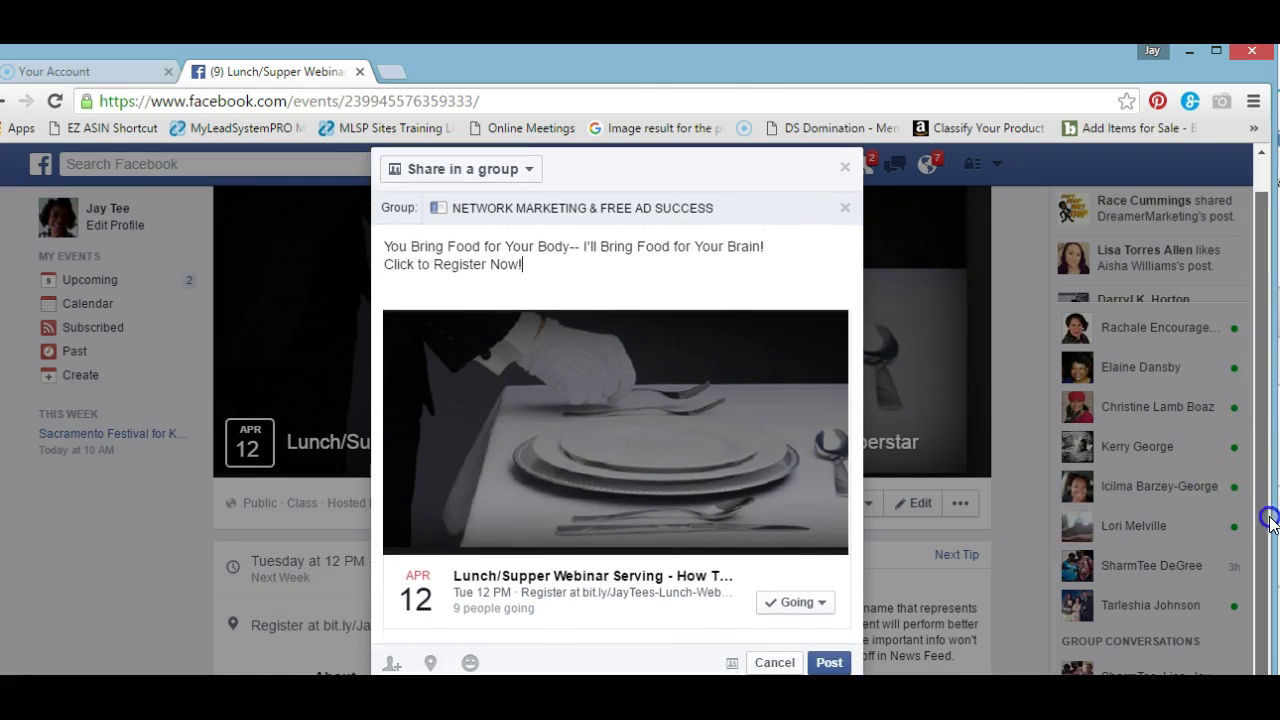
{"action": "left_click", "coordinate": [828, 664]}
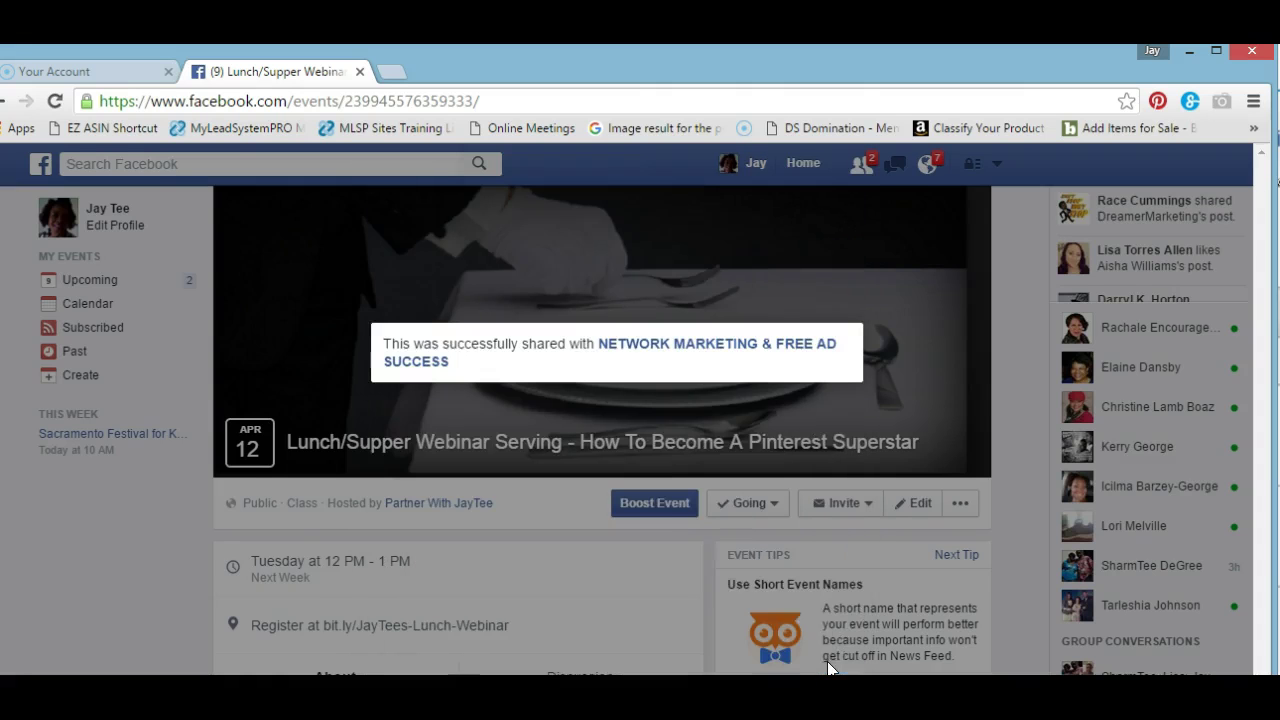